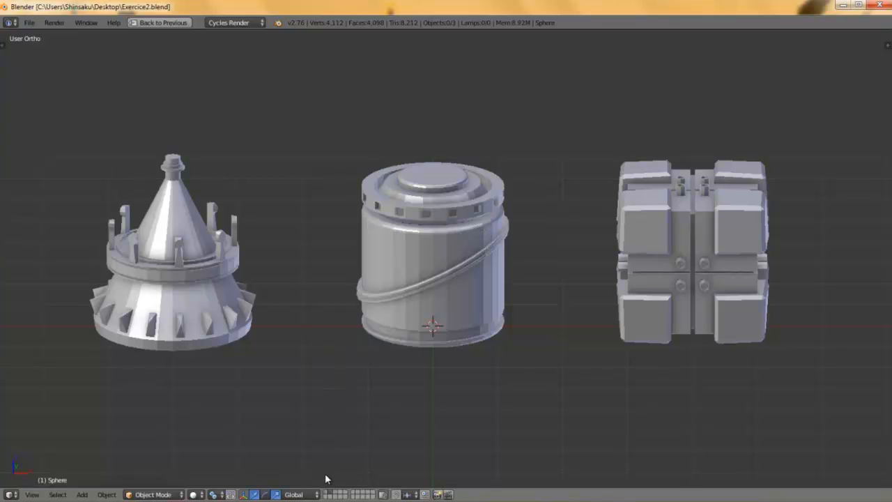
- Compare the plain cone, cylinder and cube on the first layer with their detailed versions on the second layer
{"action": "left_click", "coordinate": [326, 492]}
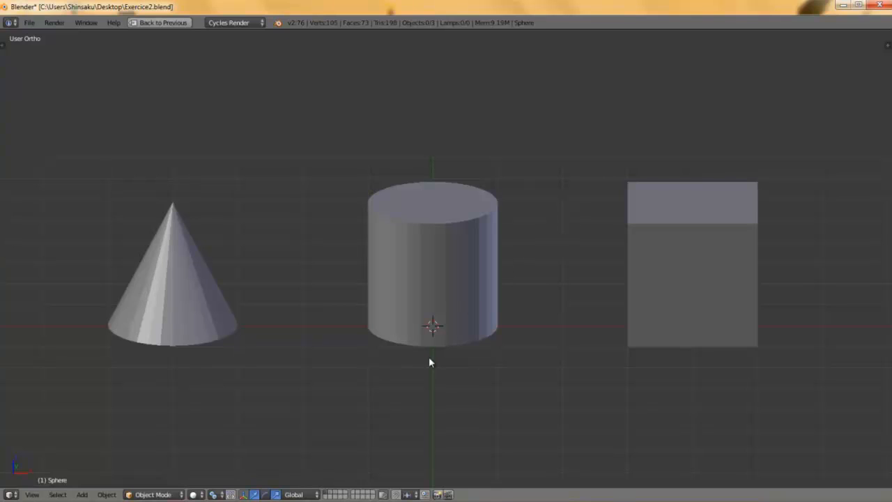
{"action": "left_click", "coordinate": [331, 493]}
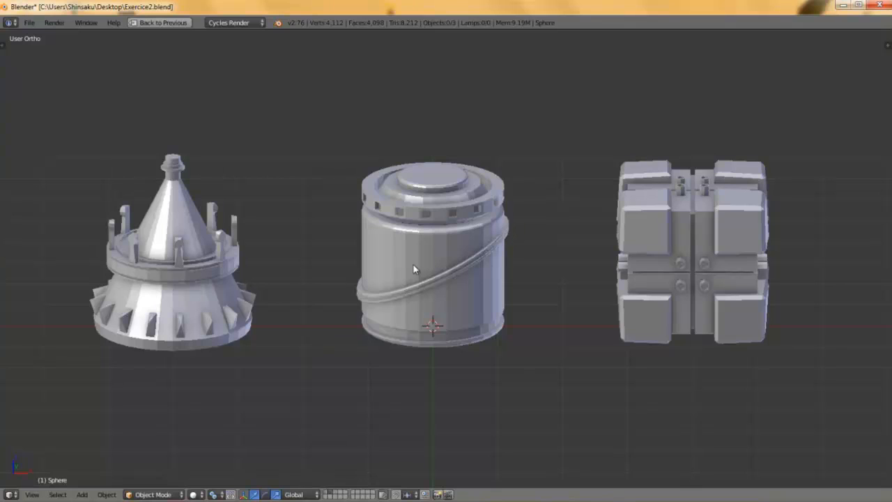
{"action": "left_click", "coordinate": [325, 495]}
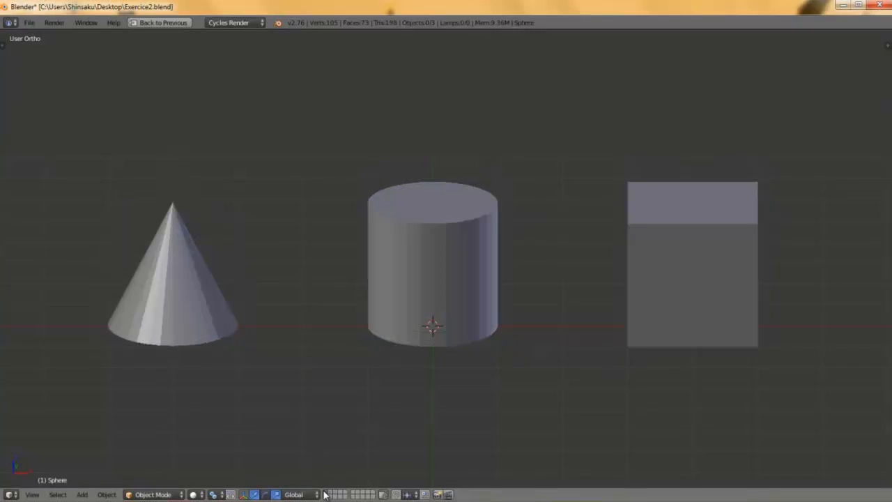
{"action": "left_click", "coordinate": [332, 494]}
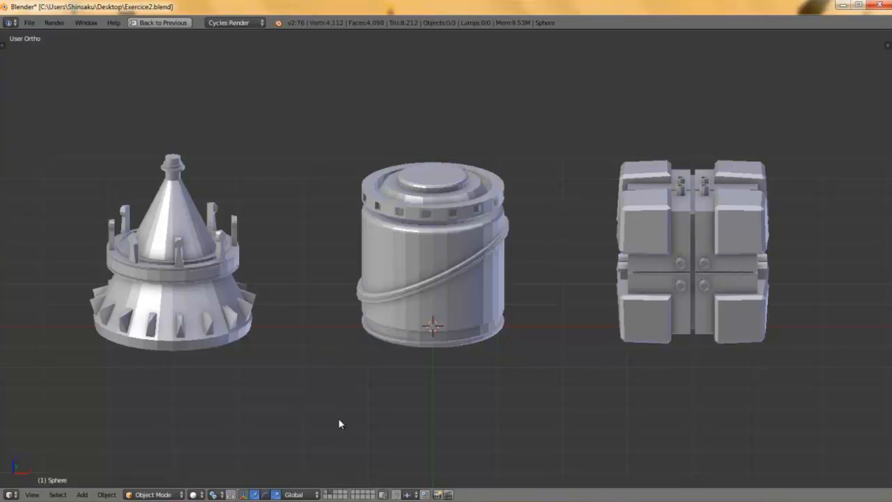
- Show the layer that holds the sphere, enter Edit Mode on it and deselect all of its geometry
{"action": "left_click", "coordinate": [335, 494]}
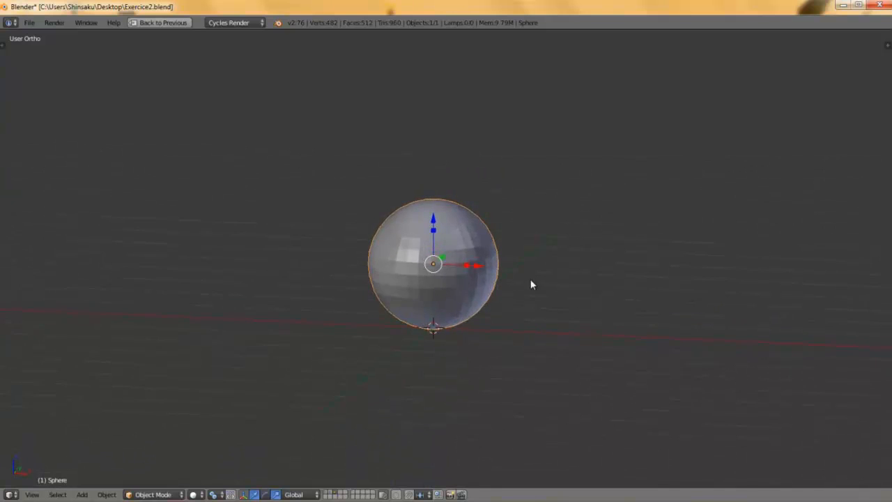
{"action": "scroll", "coordinate": [531, 279], "scroll_direction": "up", "scroll_amount": 3}
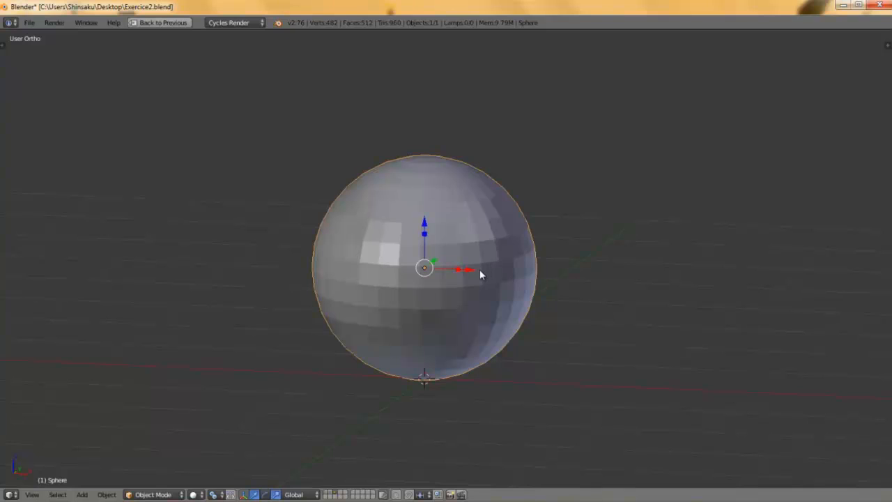
{"action": "key", "text": "Tab"}
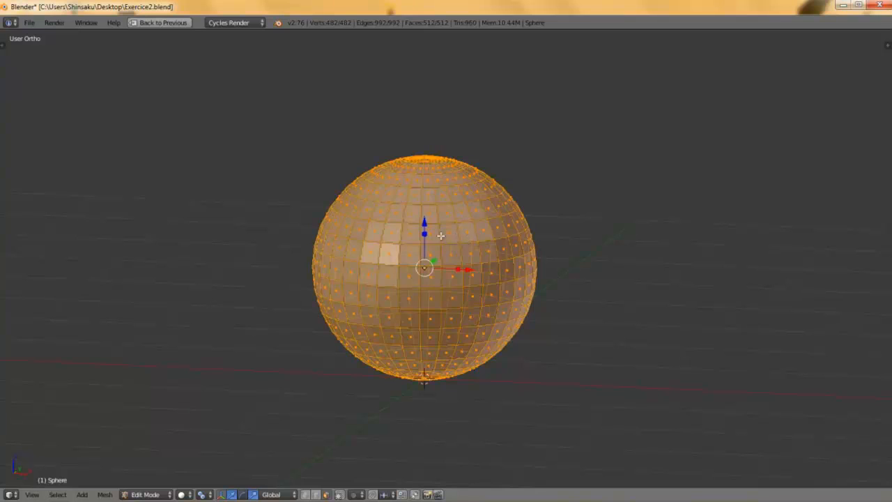
{"action": "middle_click_drag", "start_coordinate": [472, 241], "coordinate": [530, 237]}
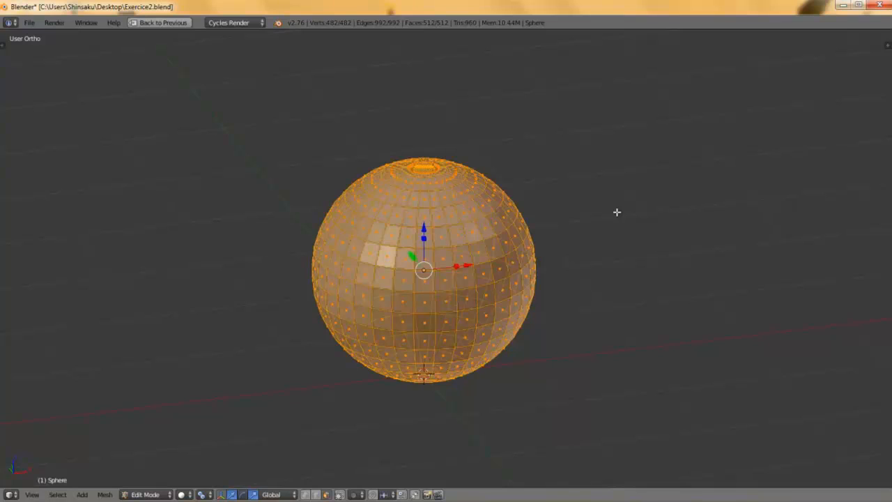
{"action": "key", "text": "ctrl+Tab"}
{"action": "key", "text": "a"}
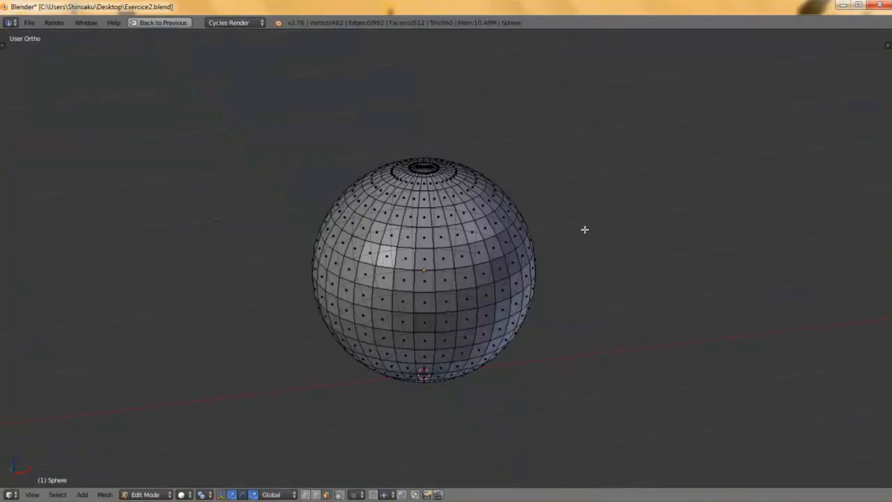
- Select two matching horizontal face loops on the sphere, one near the upper pole and one near the lower pole
{"action": "scroll", "coordinate": [584, 230], "scroll_direction": "up", "scroll_amount": 3}
{"action": "middle_click_drag", "start_coordinate": [632, 260], "coordinate": [611, 272]}
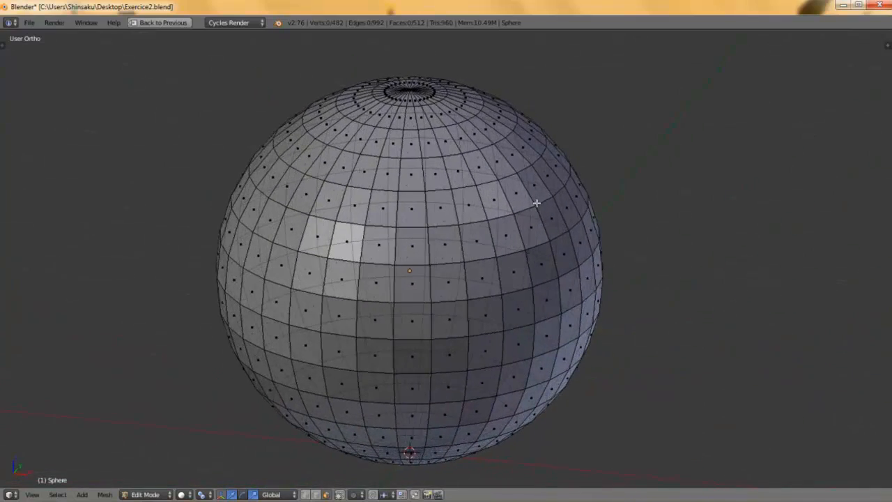
{"action": "right_click", "coordinate": [423, 180], "text": "alt"}
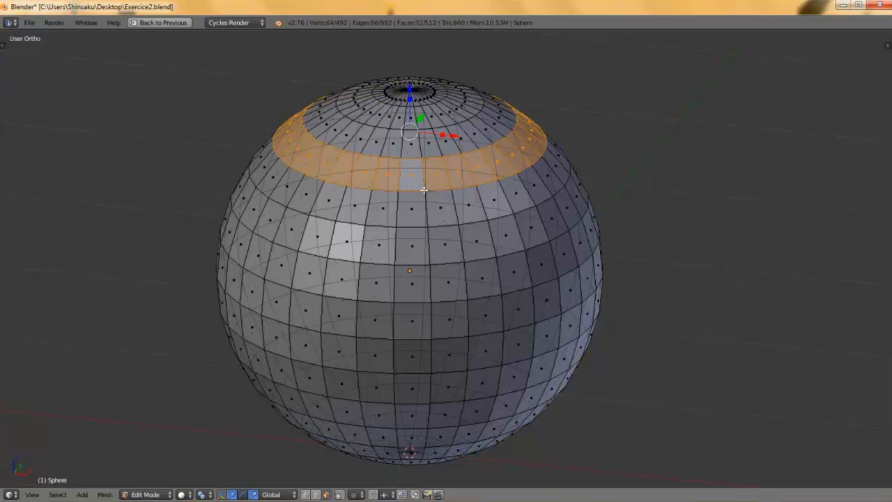
{"action": "scroll", "coordinate": [420, 192], "scroll_direction": "down", "scroll_amount": 1}
{"action": "middle_click_drag", "start_coordinate": [420, 192], "coordinate": [372, 186]}
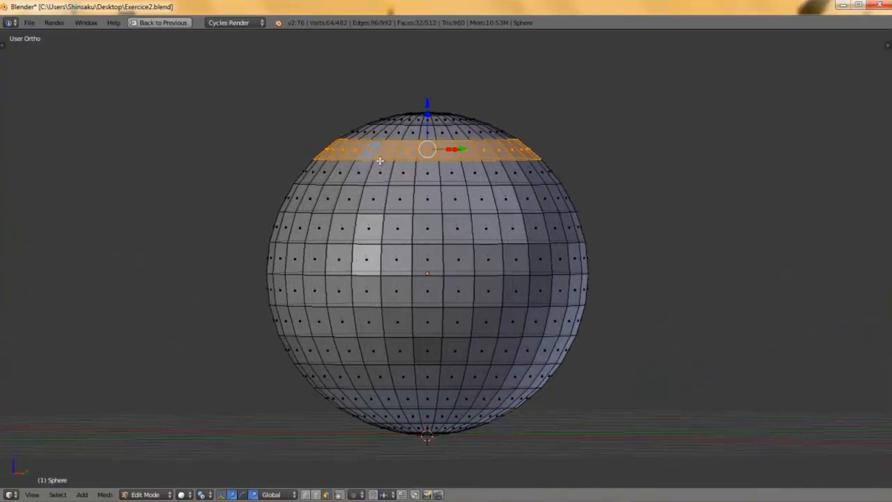
{"action": "middle_click_drag", "start_coordinate": [437, 398], "coordinate": [442, 398]}
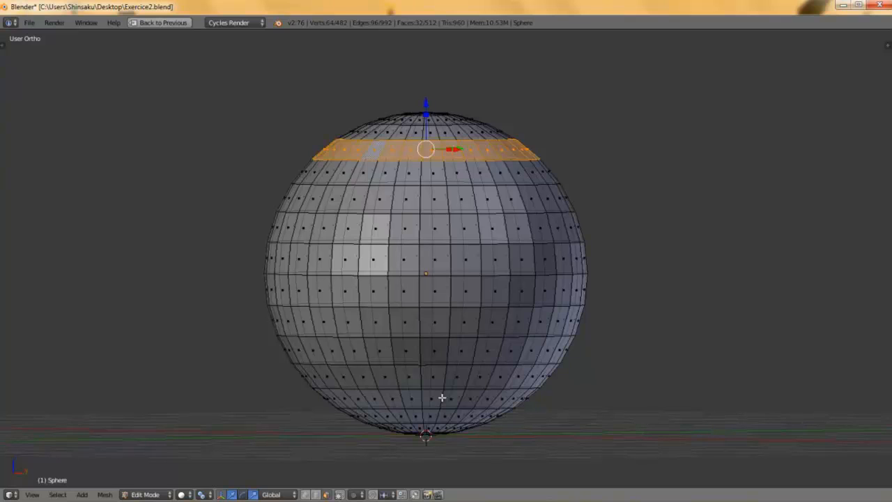
{"action": "right_click", "coordinate": [442, 397], "text": "alt+shift"}
{"action": "middle_click_drag", "start_coordinate": [445, 346], "coordinate": [466, 352]}
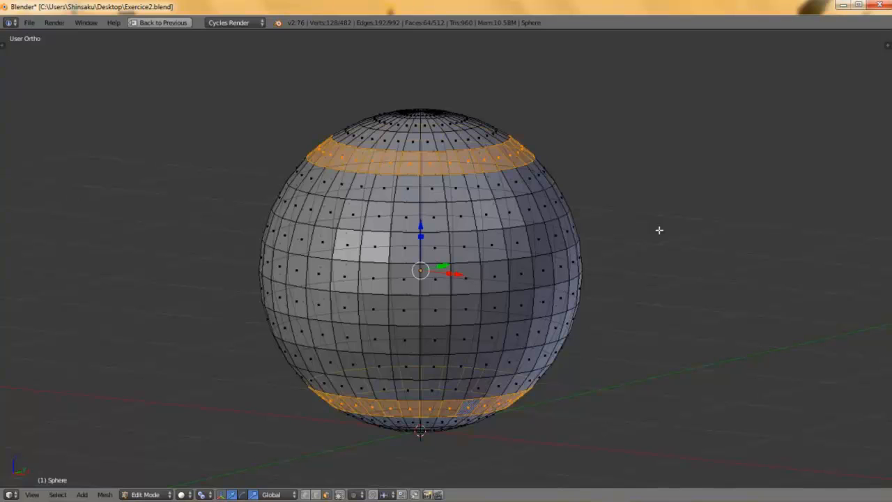
- Extrude both face loops in place and scale them inward to about 0.82, excluding the Z axis, to form grooves
{"action": "key", "text": "e"}
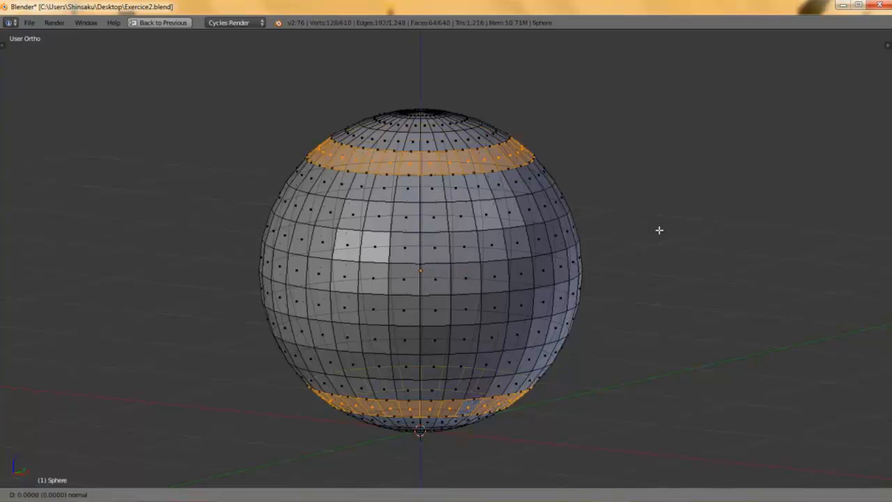
{"action": "left_click", "coordinate": [659, 230]}
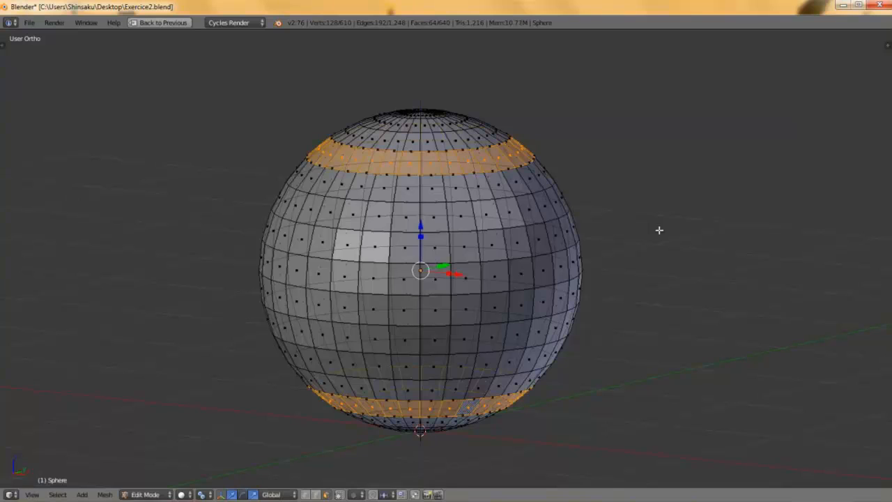
{"action": "key", "text": "s"}
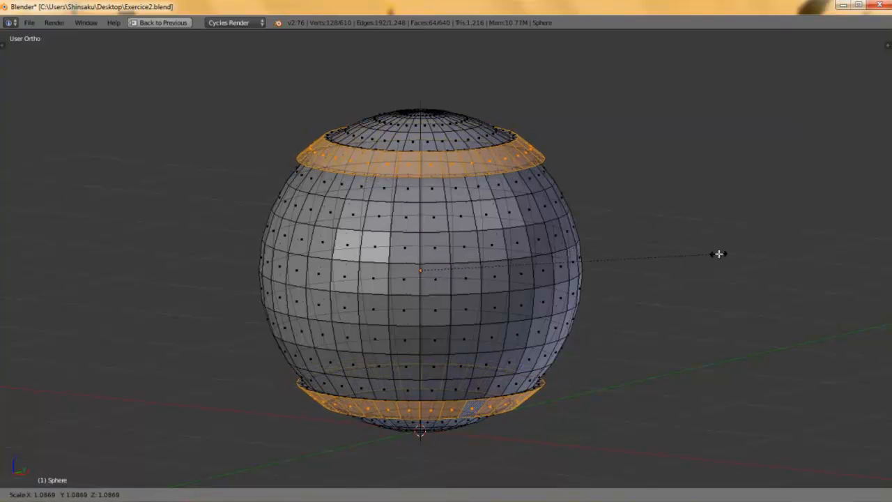
{"action": "key", "text": "shift+z"}
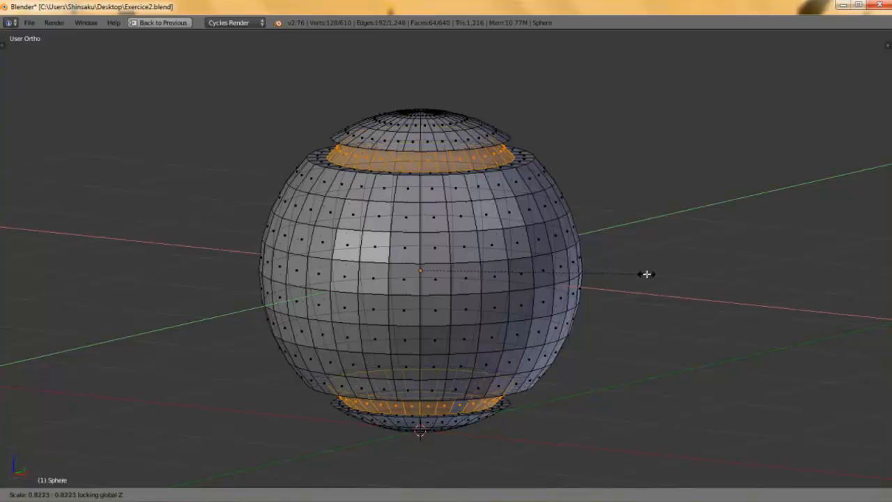
{"action": "left_click", "coordinate": [646, 274]}
- Switch to edge selection and select the outer rim edge loop of the sphere's upper cap
{"action": "scroll", "coordinate": [599, 289], "scroll_direction": "down", "scroll_amount": 3}
{"action": "middle_click_drag", "start_coordinate": [582, 293], "coordinate": [351, 93]}
{"action": "scroll", "coordinate": [522, 284], "scroll_direction": "up", "scroll_amount": 1}
{"action": "scroll", "coordinate": [522, 284], "scroll_direction": "up", "scroll_amount": 2}
{"action": "scroll", "coordinate": [511, 144], "scroll_direction": "up", "scroll_amount": 3}
{"action": "key", "text": "ctrl+Tab"}
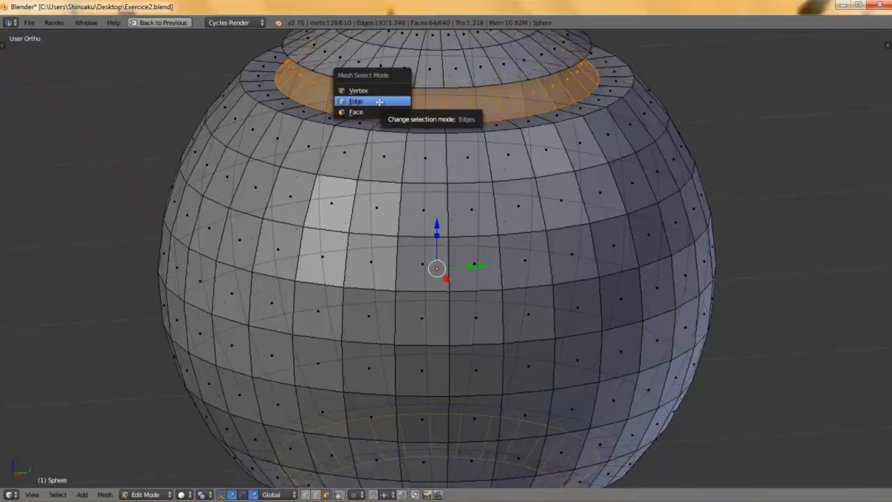
{"action": "left_click", "coordinate": [379, 101]}
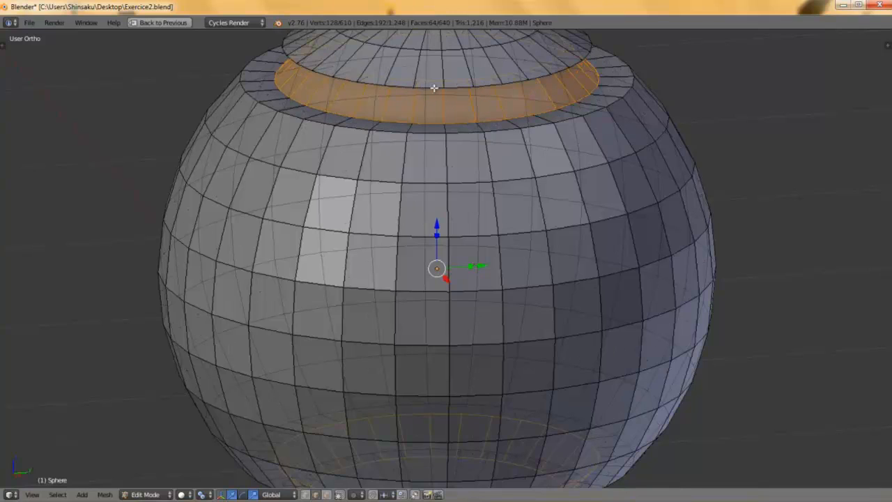
{"action": "left_click", "coordinate": [433, 88], "text": "alt"}
- Add the lower cap's matching rim loop to the selection and bevel both rims with 4 segments and an offset of about 0.07
{"action": "scroll", "coordinate": [422, 92], "scroll_direction": "down", "scroll_amount": 2}
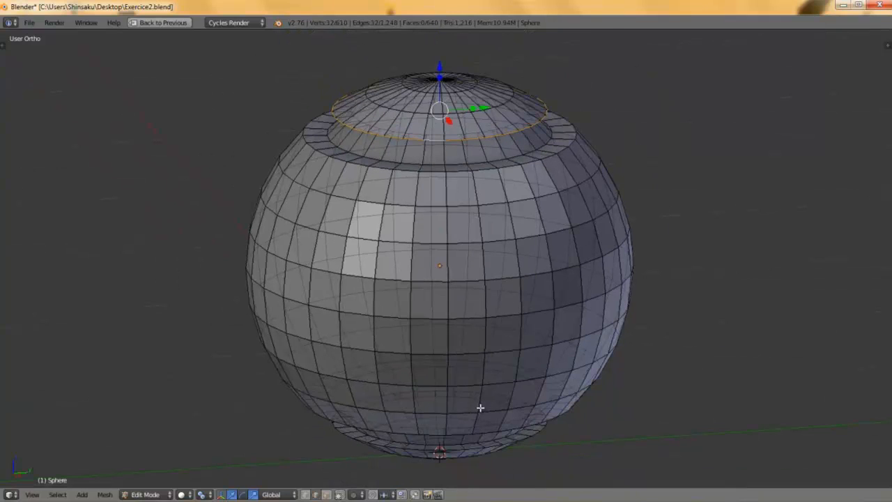
{"action": "middle_click_drag", "start_coordinate": [480, 409], "coordinate": [472, 244], "text": "shift"}
{"action": "scroll", "coordinate": [472, 244], "scroll_direction": "up", "scroll_amount": 4}
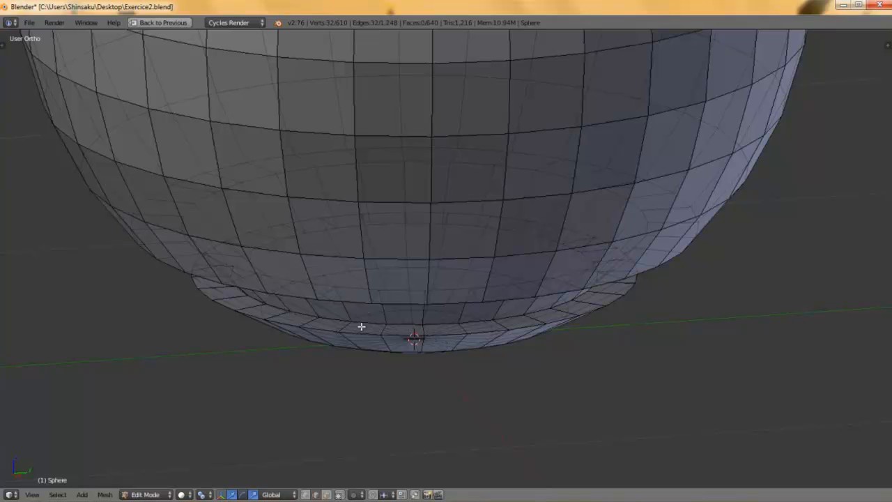
{"action": "middle_click_drag", "start_coordinate": [383, 304], "coordinate": [383, 251]}
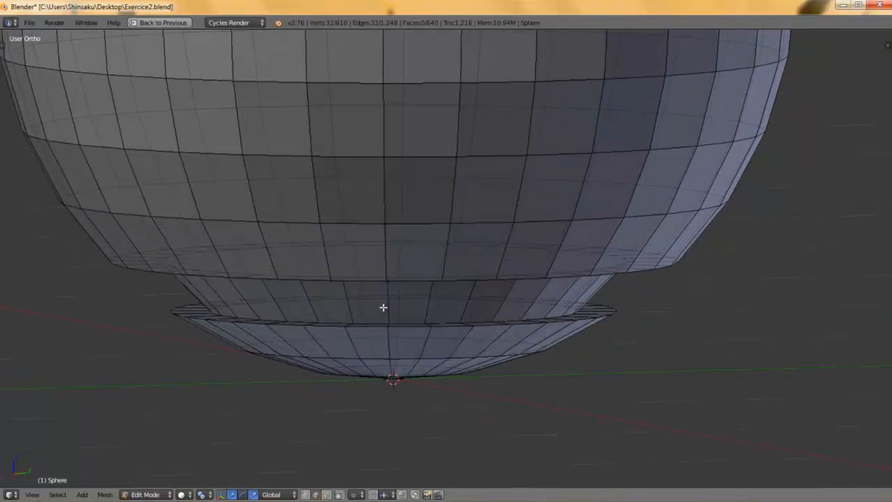
{"action": "left_click", "coordinate": [412, 329], "text": "alt+shift"}
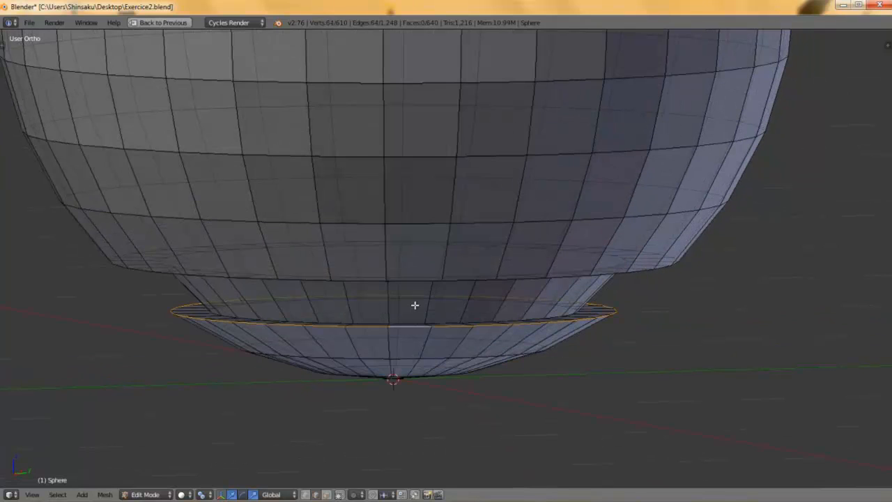
{"action": "scroll", "coordinate": [416, 275], "scroll_direction": "down", "scroll_amount": 5}
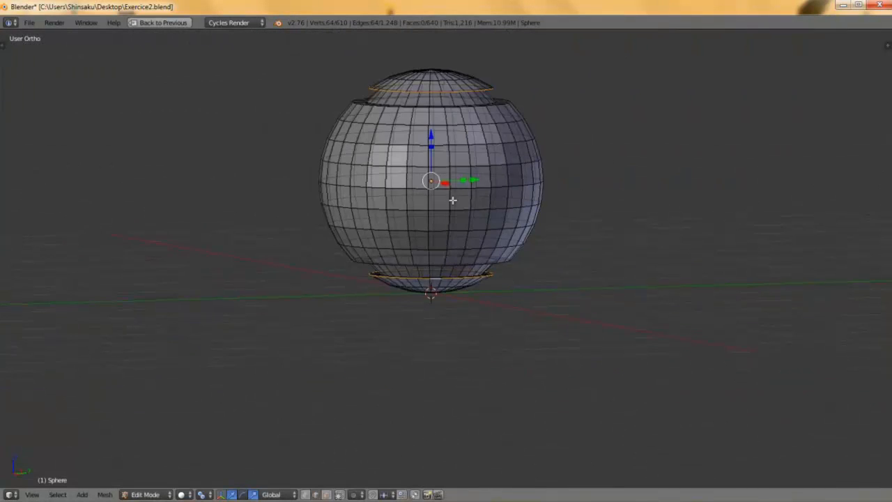
{"action": "scroll", "coordinate": [530, 213], "scroll_direction": "up", "scroll_amount": 3}
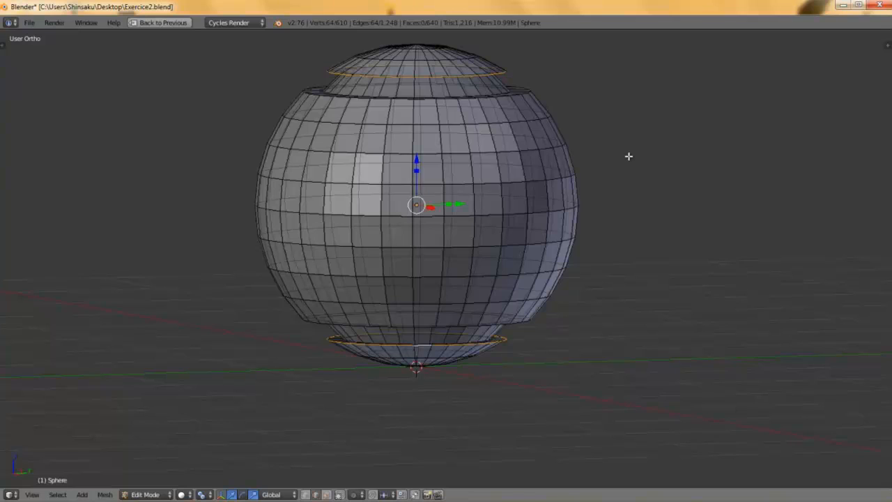
{"action": "key", "text": "ctrl+b"}
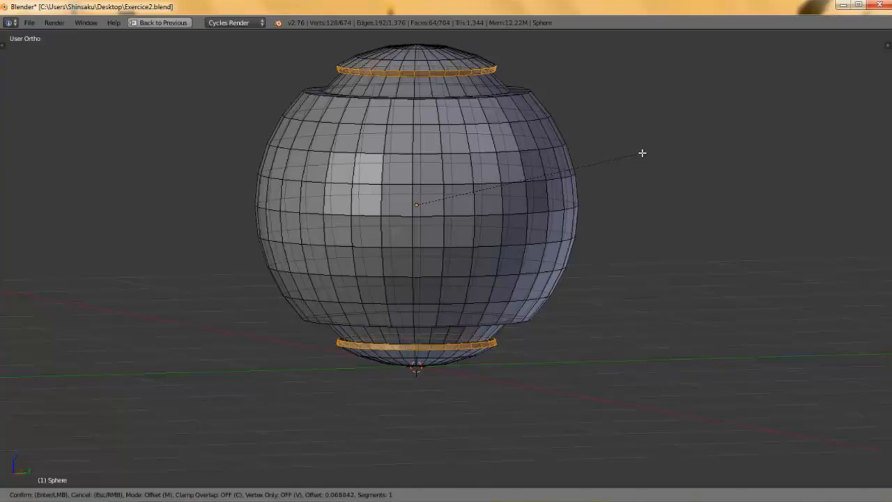
{"action": "scroll", "coordinate": [642, 152], "scroll_direction": "up", "scroll_amount": 3}
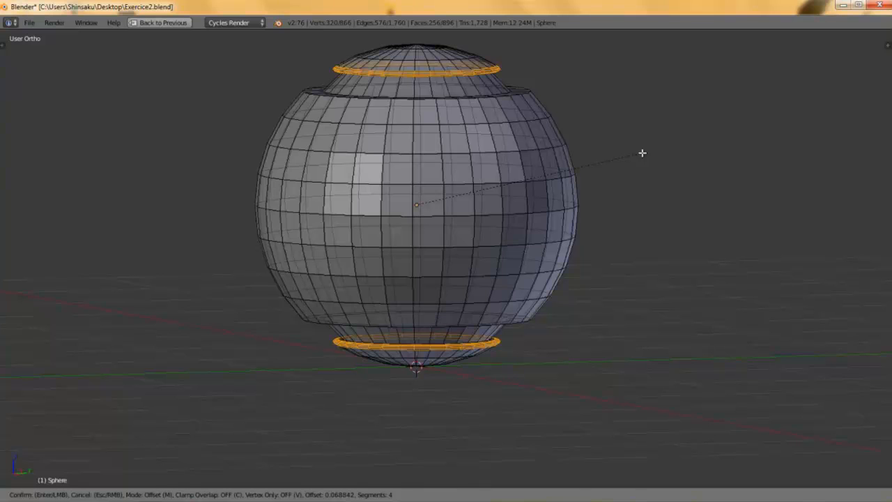
{"action": "left_click", "coordinate": [642, 153]}
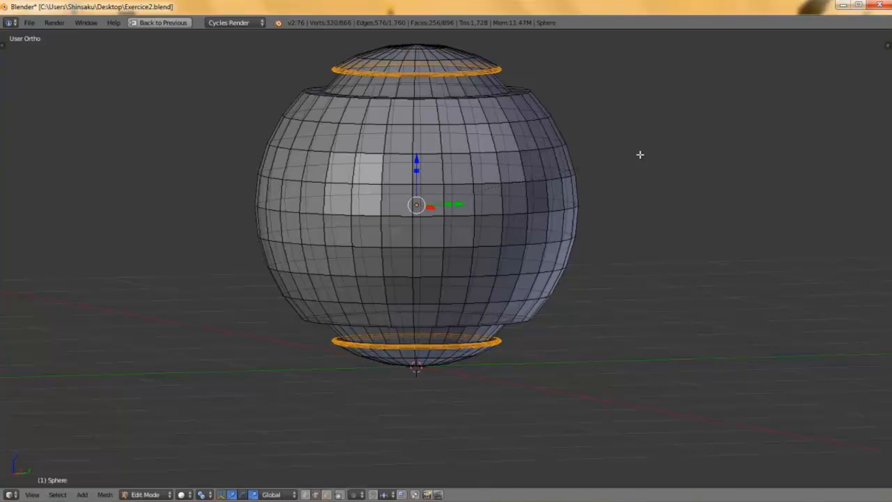
- Replace the selection with the main body's outer rim edge loops at the upper and lower grooves
{"action": "mouse_move", "coordinate": [628, 171]}
{"action": "middle_mouse_down"}
{"action": "mouse_move", "coordinate": [558, 219]}
{"action": "mouse_move", "coordinate": [623, 195]}
{"action": "mouse_move", "coordinate": [622, 164]}
{"action": "middle_mouse_up"}
{"action": "scroll", "coordinate": [583, 168], "scroll_direction": "down", "scroll_amount": 2}
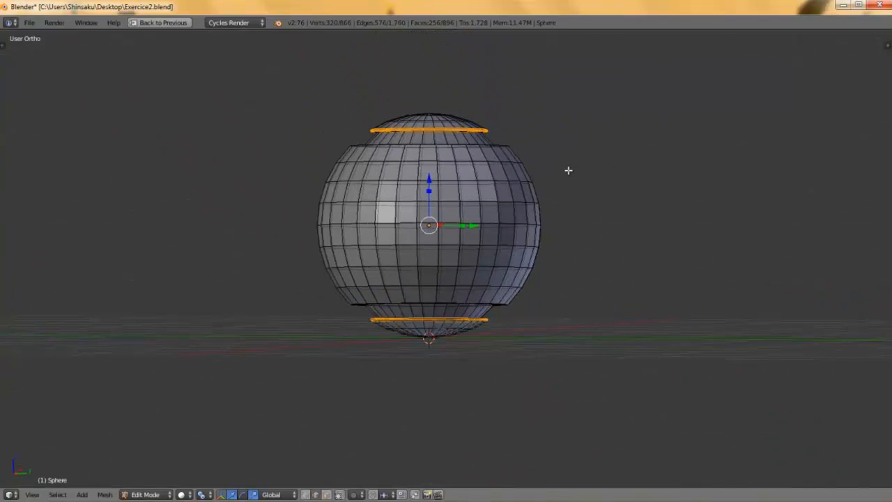
{"action": "middle_click_drag", "start_coordinate": [570, 175], "coordinate": [484, 90]}
{"action": "scroll", "coordinate": [488, 154], "scroll_direction": "up", "scroll_amount": 5}
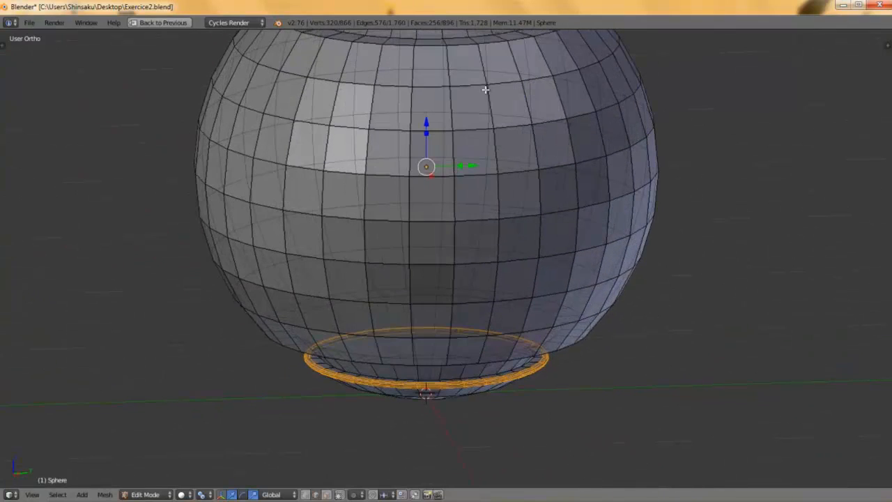
{"action": "right_click", "coordinate": [468, 45], "text": "alt"}
{"action": "middle_click_drag", "start_coordinate": [493, 328], "coordinate": [493, 323]}
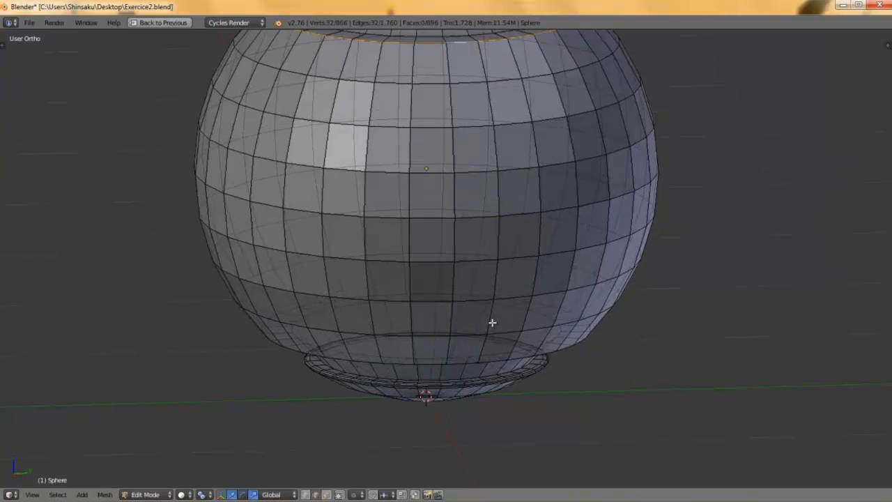
{"action": "right_click", "coordinate": [292, 349], "text": "alt+shift"}
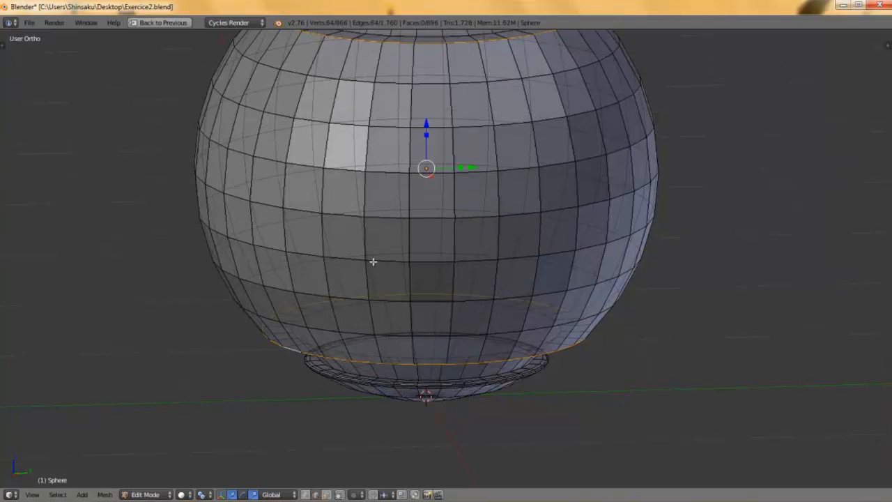
{"action": "scroll", "coordinate": [570, 205], "scroll_direction": "down", "scroll_amount": 3}
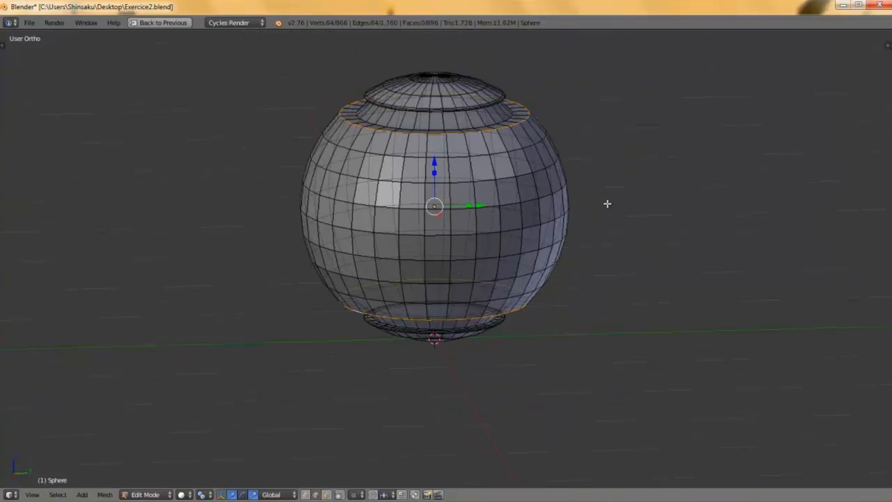
- Bevel both selected body rims with 3 segments and an offset of about 0.03
{"action": "key", "text": "ctrl+b"}
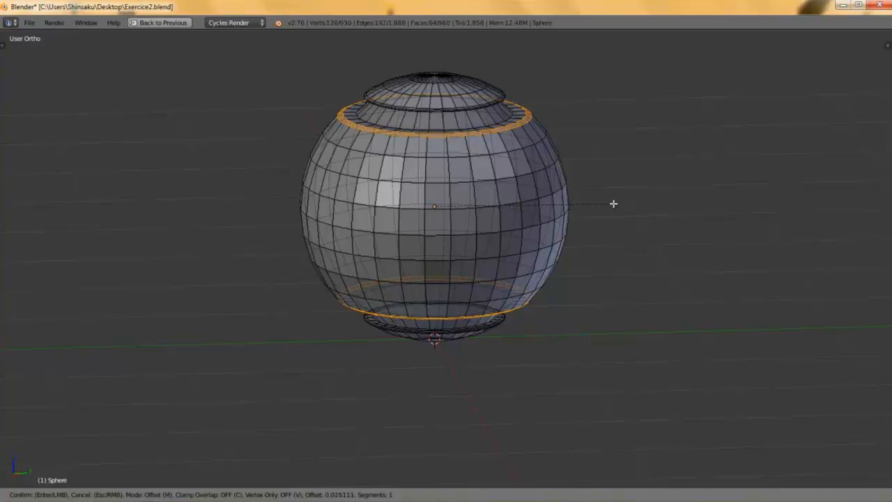
{"action": "scroll", "coordinate": [614, 205], "scroll_direction": "up", "scroll_amount": 1}
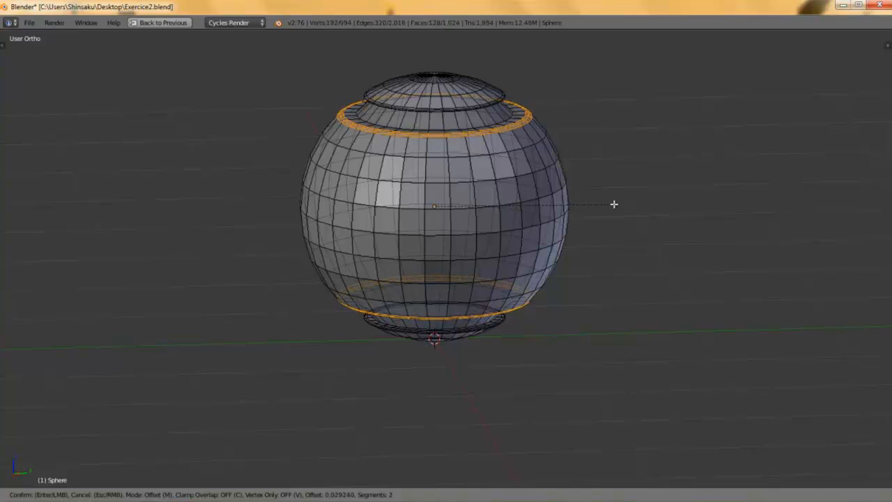
{"action": "scroll", "coordinate": [614, 204], "scroll_direction": "up", "scroll_amount": 1}
{"action": "left_click", "coordinate": [614, 204]}
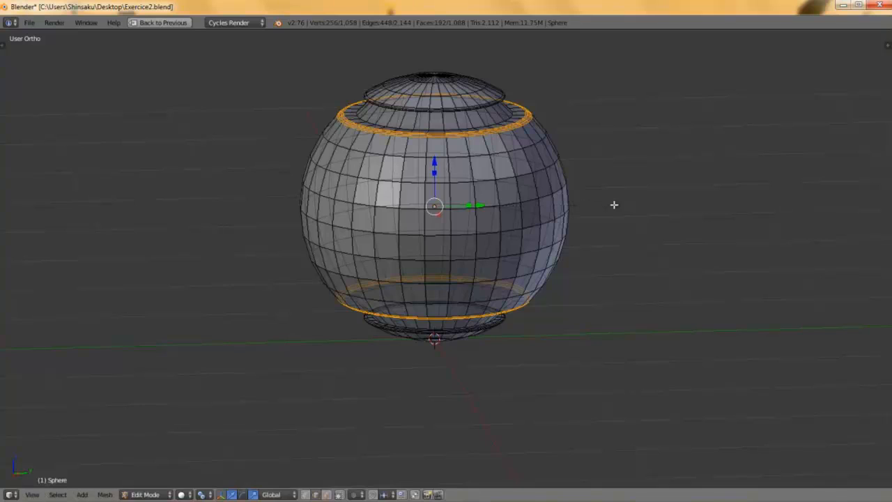
- Switch to face selection and select the two adjacent face loops directly above and below the sphere's equator
{"action": "scroll", "coordinate": [581, 213], "scroll_direction": "up", "scroll_amount": 2}
{"action": "middle_click_drag", "start_coordinate": [553, 228], "coordinate": [504, 237]}
{"action": "scroll", "coordinate": [546, 223], "scroll_direction": "down", "scroll_amount": 4}
{"action": "scroll", "coordinate": [511, 236], "scroll_direction": "up", "scroll_amount": 2}
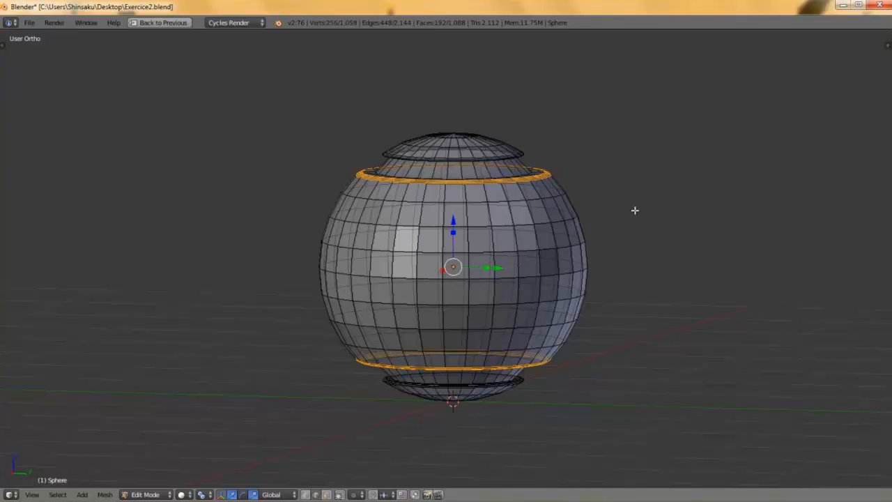
{"action": "key", "text": "ctrl+Tab"}
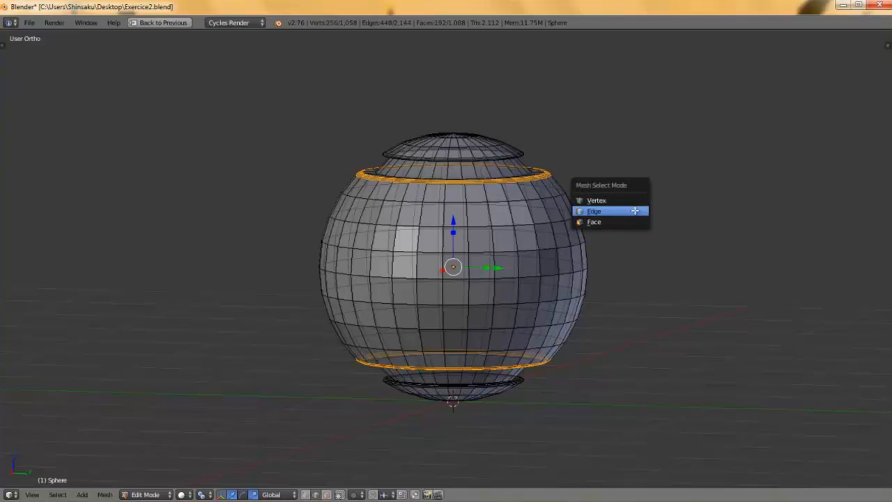
{"action": "left_click", "coordinate": [637, 222]}
{"action": "scroll", "coordinate": [637, 241], "scroll_direction": "up", "scroll_amount": 3}
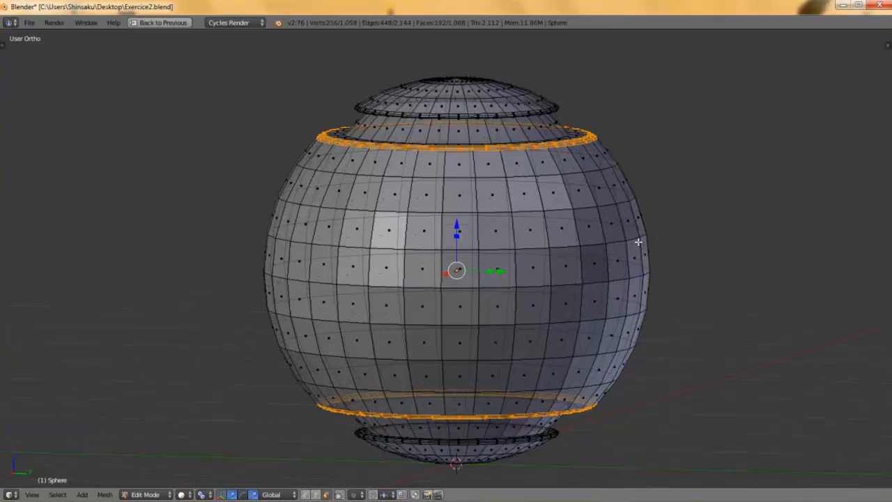
{"action": "middle_click_drag", "start_coordinate": [656, 214], "coordinate": [647, 195], "text": "shift"}
{"action": "right_click", "coordinate": [508, 247], "text": "alt"}
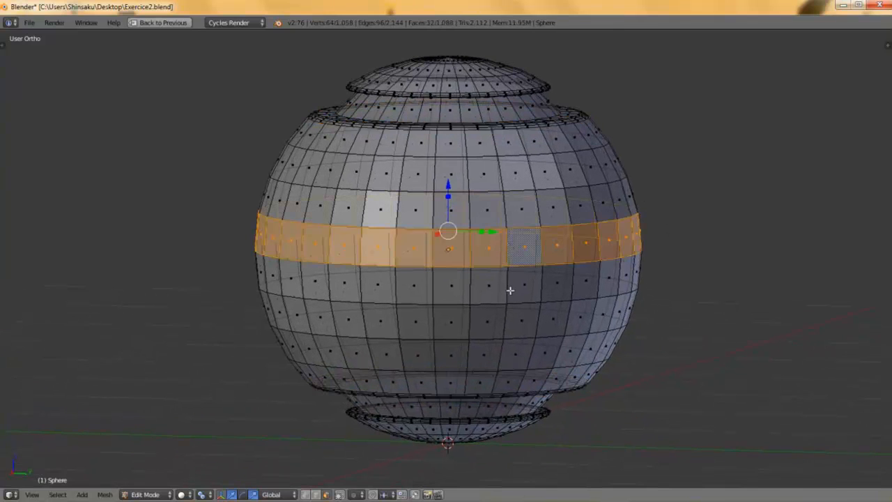
{"action": "right_click", "coordinate": [510, 290], "text": "alt+shift"}
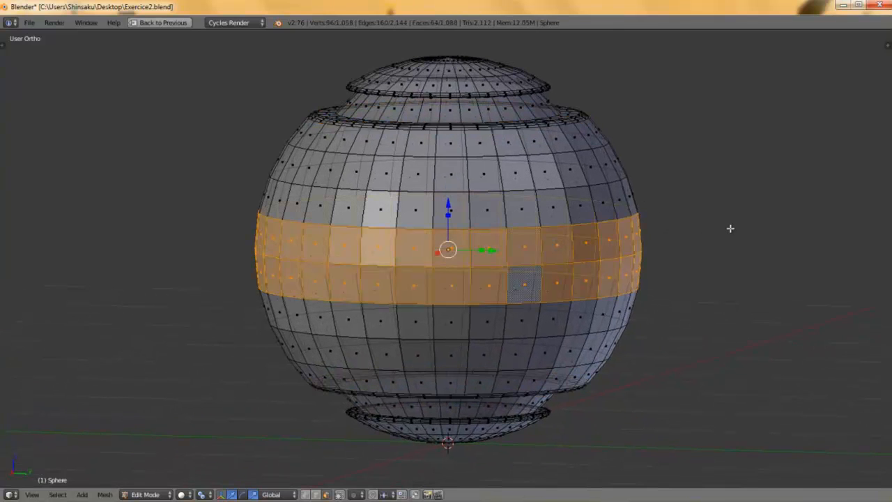
{"action": "key", "text": "e"}
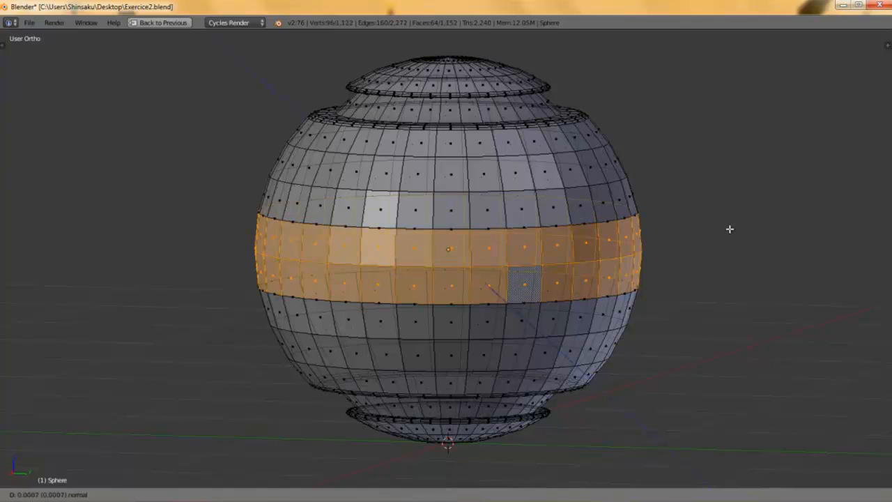
{"action": "right_click", "coordinate": [730, 229]}
{"action": "key", "text": "ctrl+z"}
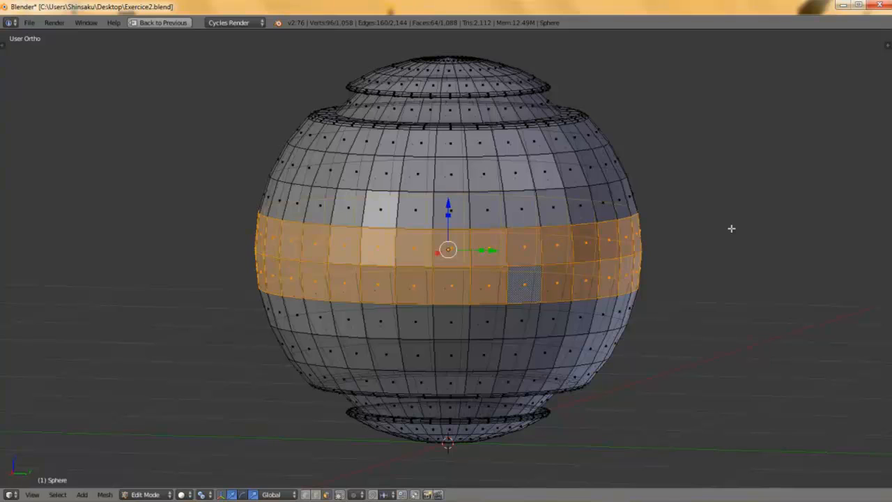
- Inset the equatorial face band by about 0.054 and inset it a second time with practically no thickness
{"action": "key", "text": "i"}
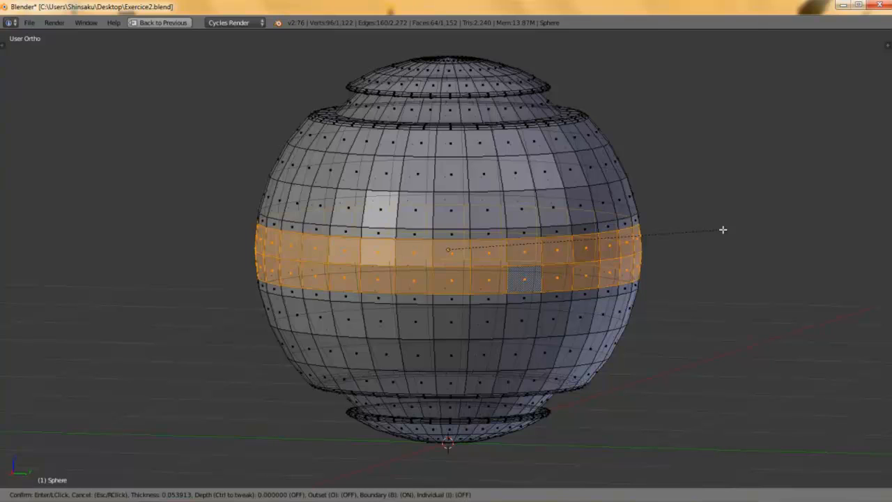
{"action": "left_click", "coordinate": [723, 230]}
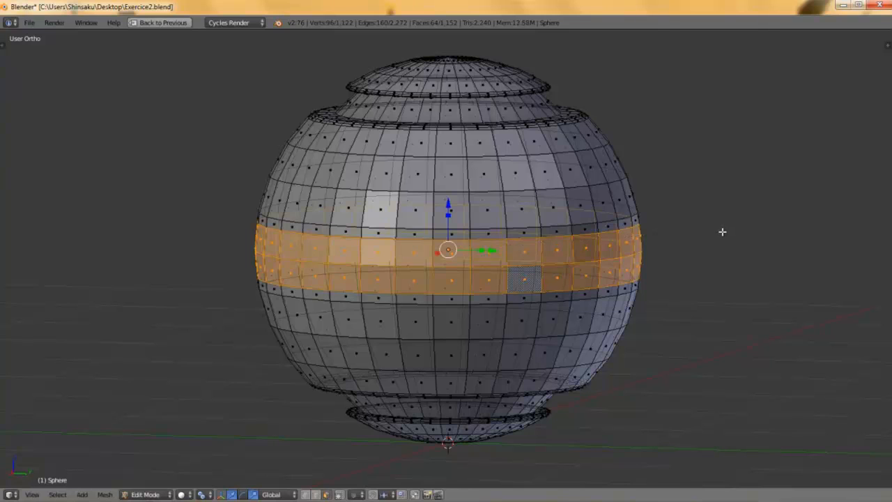
{"action": "key", "text": "i"}
{"action": "left_click", "coordinate": [723, 231]}
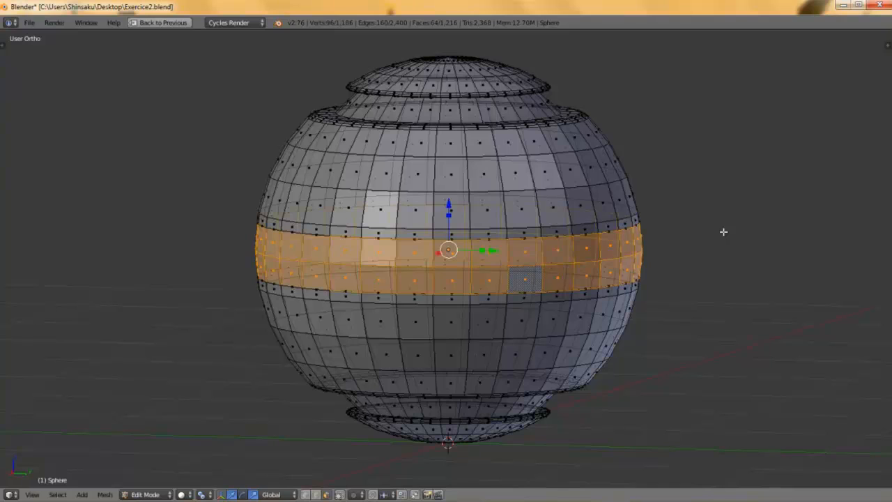
- Scale the equatorial band outward to about 1.18, excluding the Z axis, to form a protruding ring
{"action": "key", "text": "s"}
{"action": "key", "text": "shift+z"}
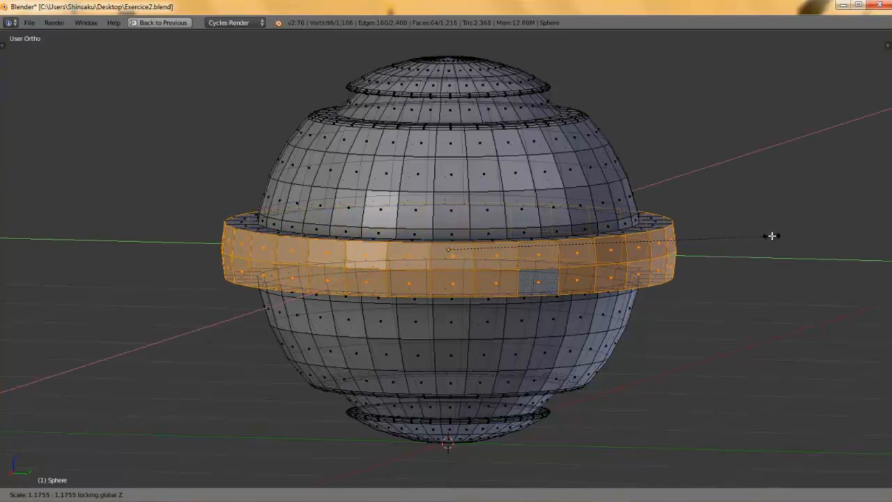
{"action": "left_click", "coordinate": [771, 236]}
- Switch to edge selection and select the protruding ring's lower and upper outer edge loops
{"action": "key", "text": "ctrl+Tab"}
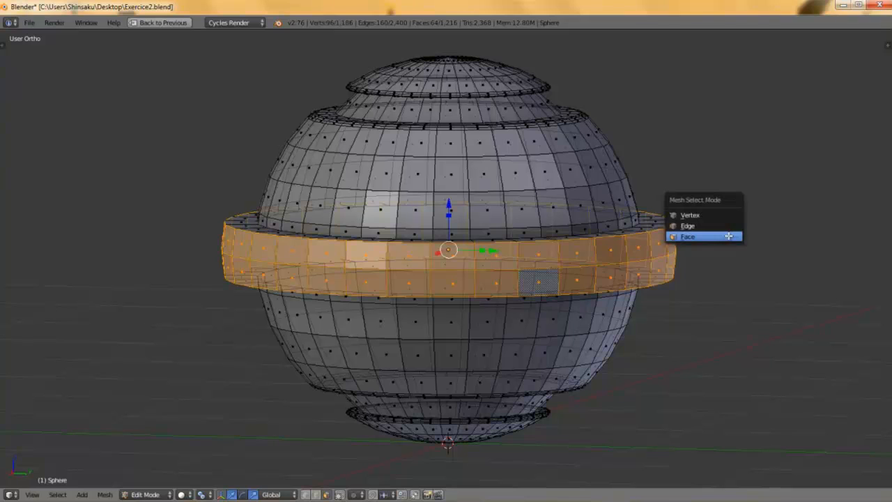
{"action": "left_click", "coordinate": [725, 226]}
{"action": "scroll", "coordinate": [655, 230], "scroll_direction": "up", "scroll_amount": 1}
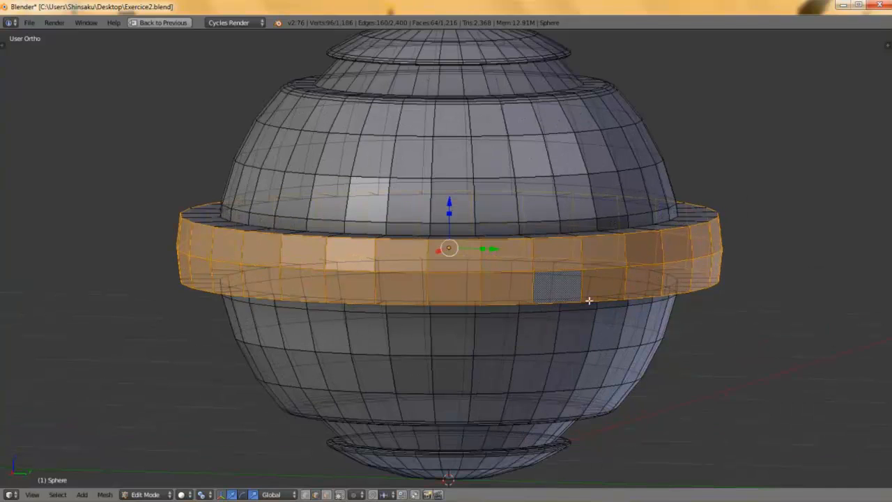
{"action": "right_click", "coordinate": [498, 305], "text": "alt"}
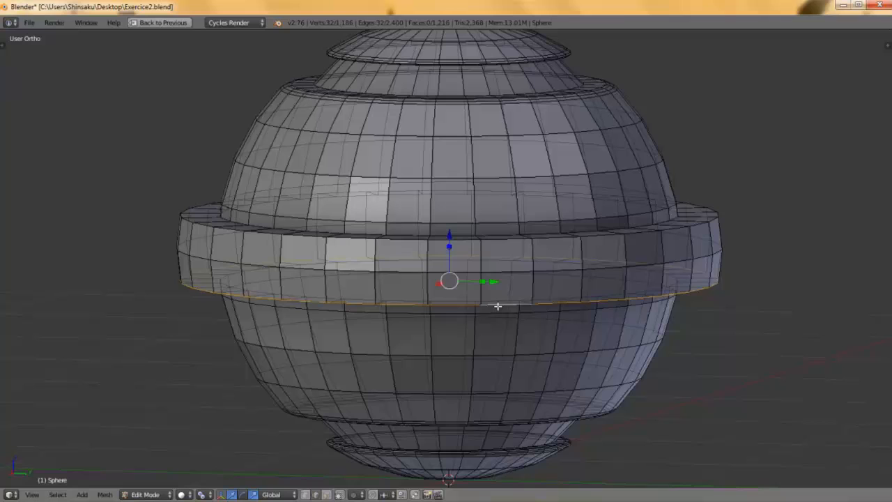
{"action": "right_click", "coordinate": [496, 240], "text": "alt+shift"}
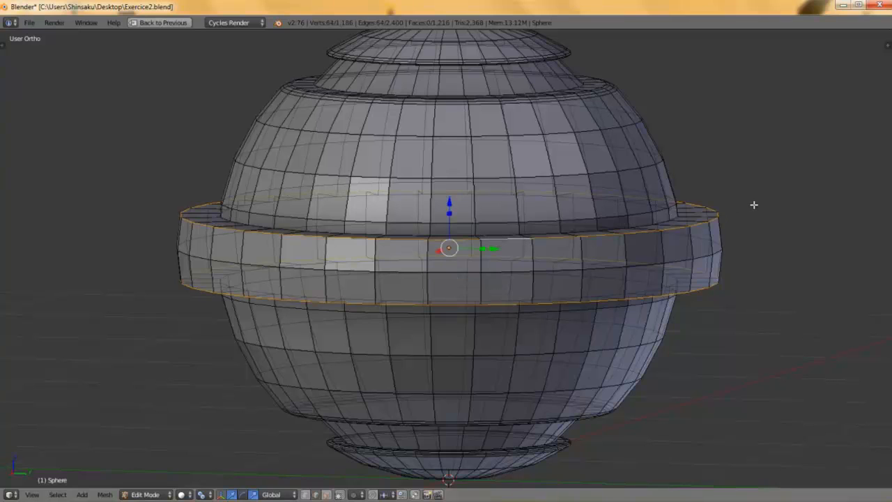
- Bevel the ring's two outer edge loops slightly with a single segment
{"action": "key", "text": "ctrl+b"}
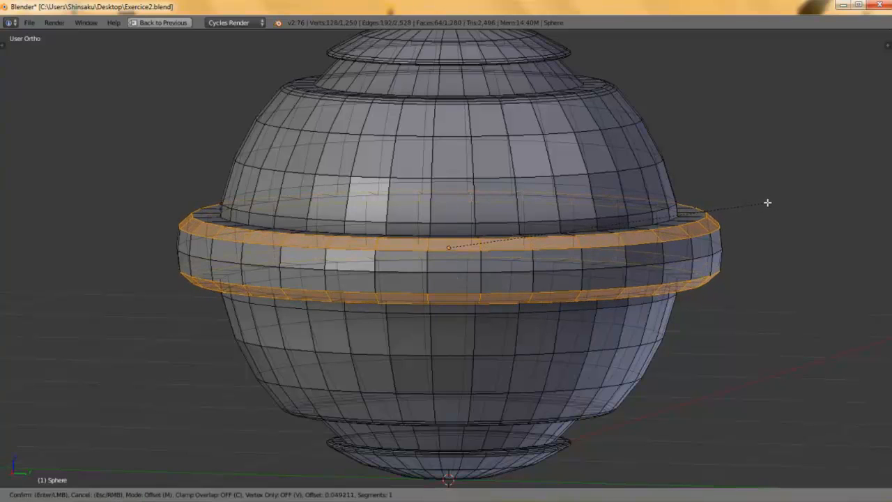
{"action": "scroll", "coordinate": [766, 204], "scroll_direction": "up", "scroll_amount": 2}
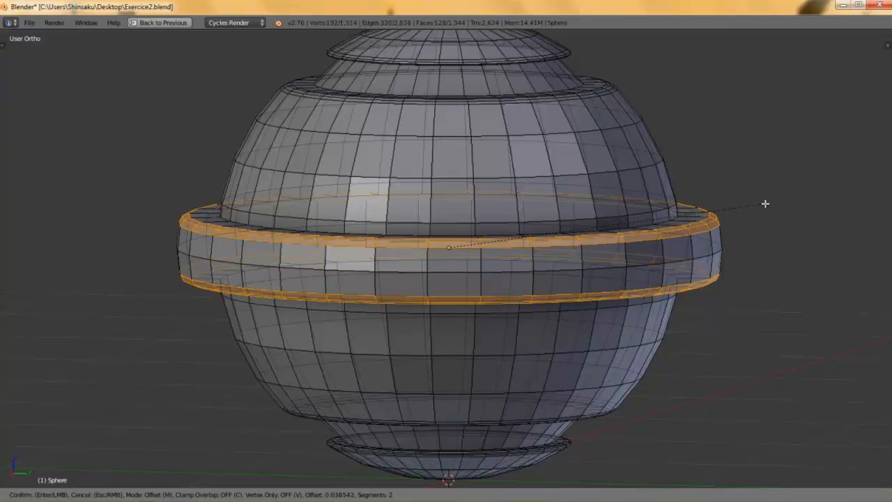
{"action": "scroll", "coordinate": [765, 203], "scroll_direction": "down", "scroll_amount": 2}
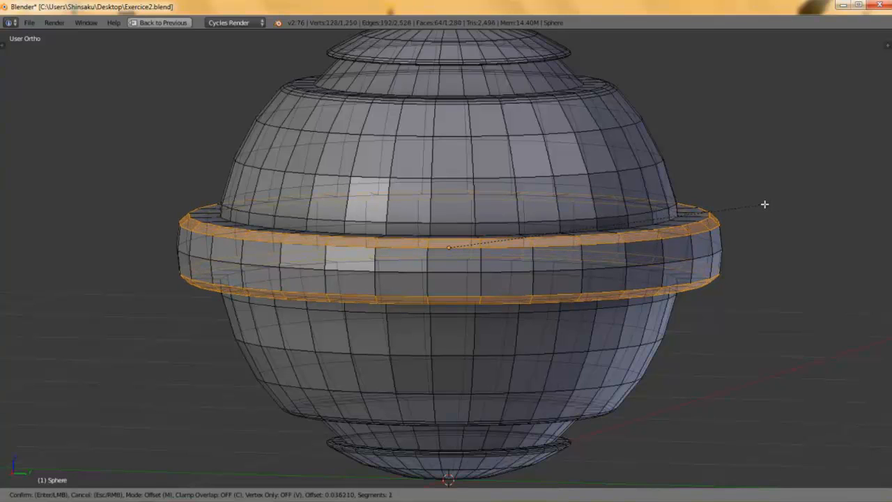
{"action": "scroll", "coordinate": [760, 206], "scroll_direction": "down", "scroll_amount": 1}
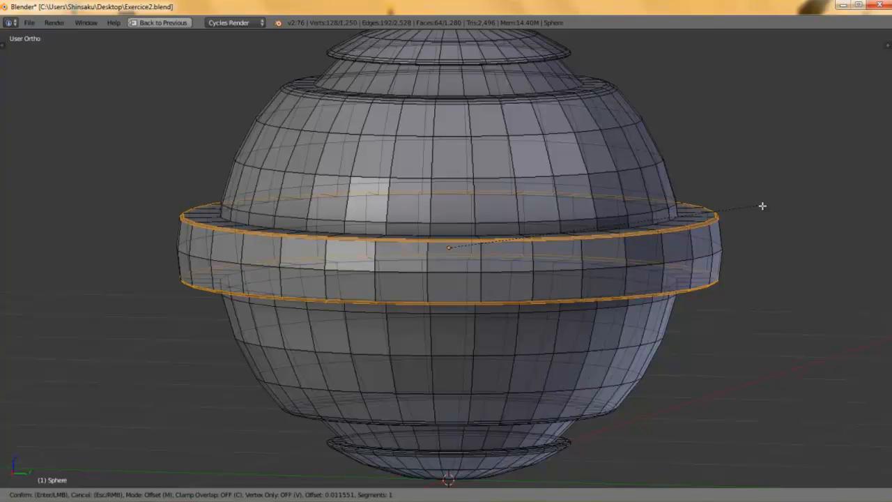
{"action": "left_click", "coordinate": [763, 206]}
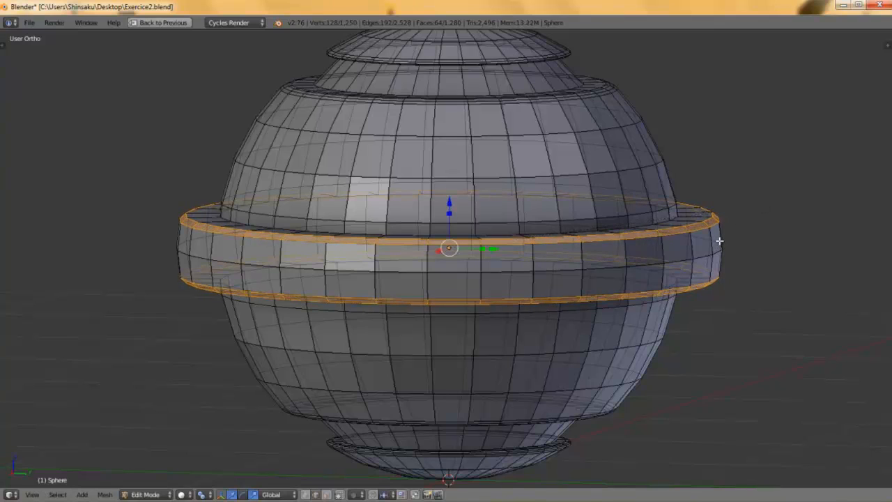
- Add two evenly spaced loop cuts to each of the upper and lower halves of the ring's outer wall
{"action": "key", "text": "ctrl+r"}
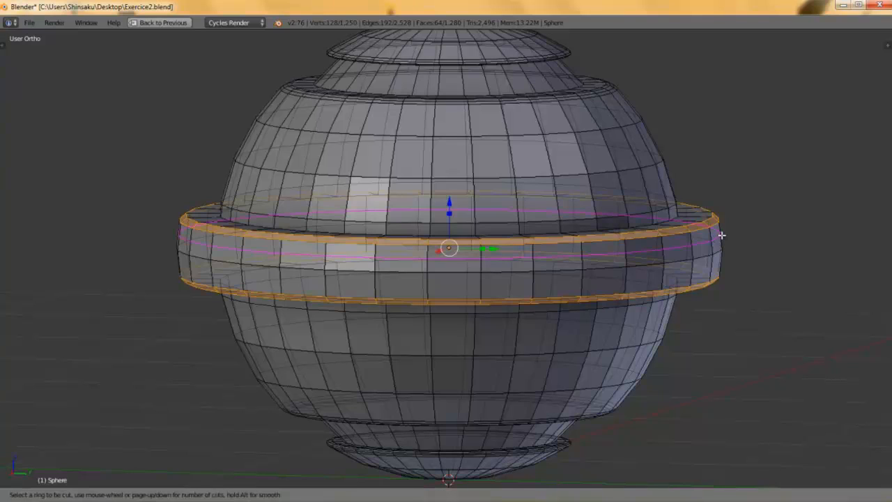
{"action": "scroll", "coordinate": [722, 236], "scroll_direction": "up", "scroll_amount": 1}
{"action": "left_click", "coordinate": [722, 236]}
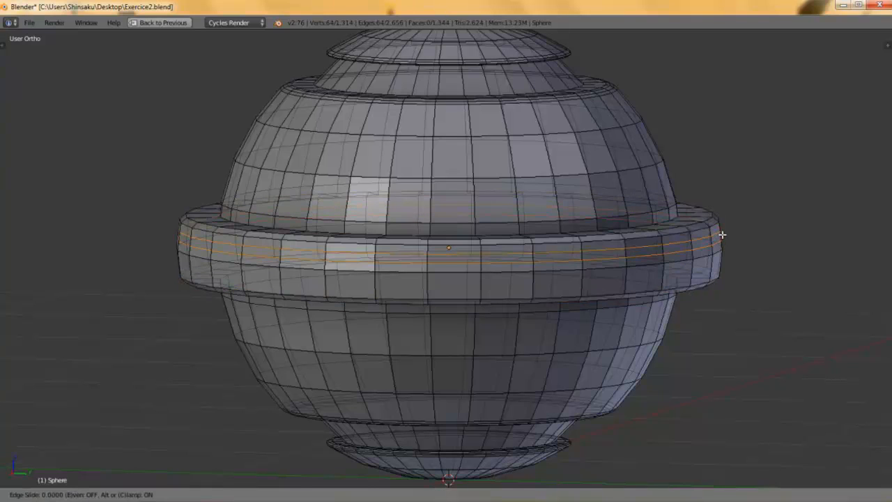
{"action": "right_click", "coordinate": [721, 236]}
{"action": "key", "text": "ctrl+r"}
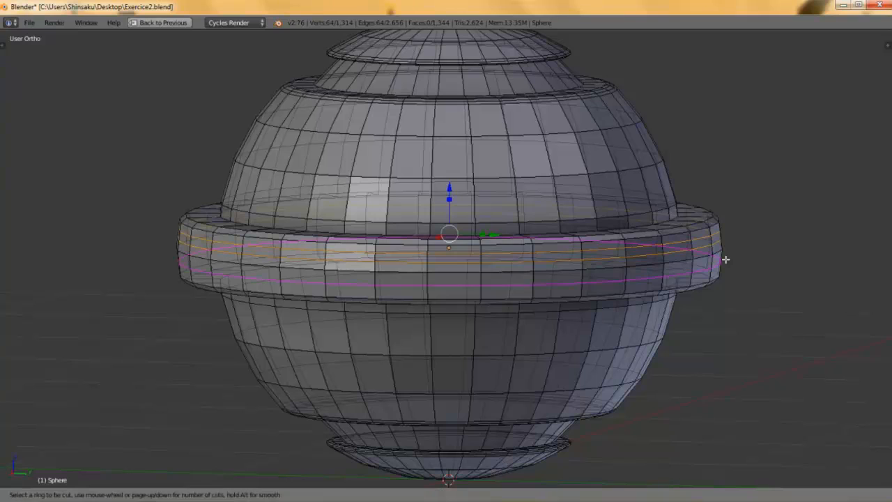
{"action": "scroll", "coordinate": [726, 259], "scroll_direction": "up", "scroll_amount": 1}
{"action": "left_click", "coordinate": [726, 259]}
{"action": "right_click", "coordinate": [727, 259]}
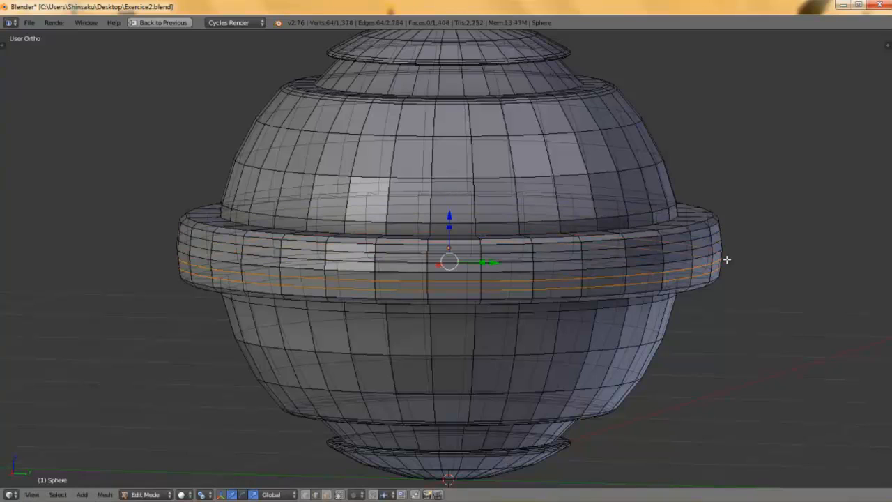
- Switch to face selection and select the middle face loop in each half of the ring's outer wall
{"action": "key", "text": "ctrl+Tab"}
{"action": "left_click", "coordinate": [635, 265]}
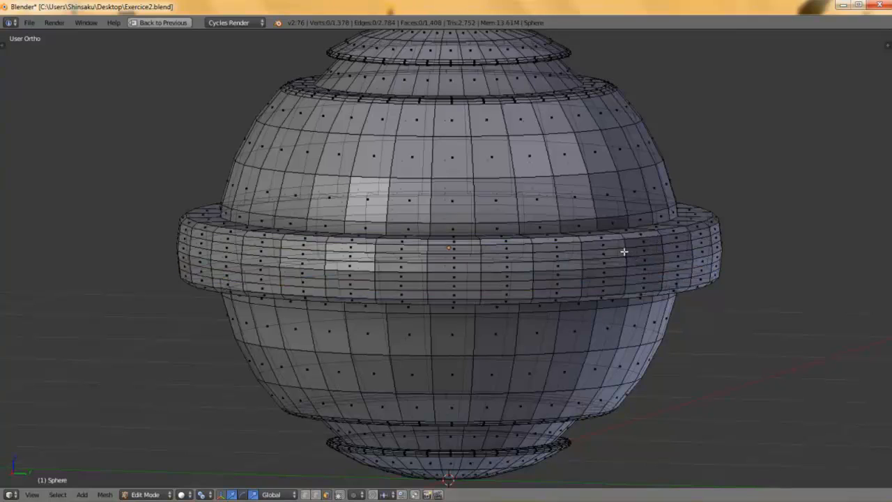
{"action": "right_click", "coordinate": [625, 253], "text": "alt"}
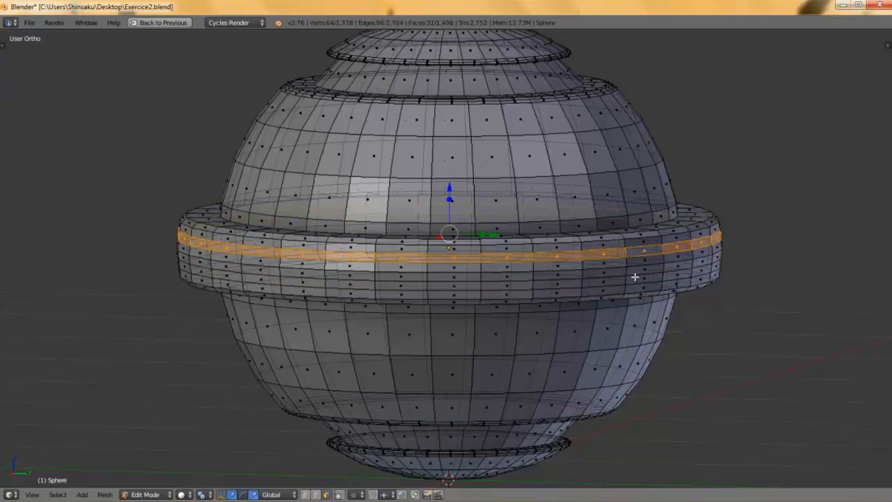
{"action": "right_click", "coordinate": [579, 283], "text": "alt+shift"}
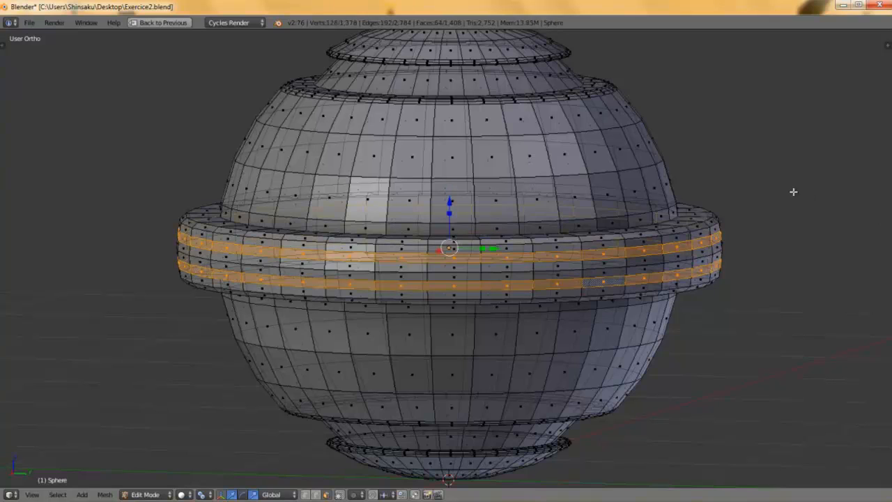
- Extrude the two selected face loops of the ring's outer wall in place and scale them inward on X and Y to form grooves
{"action": "key", "text": "e"}
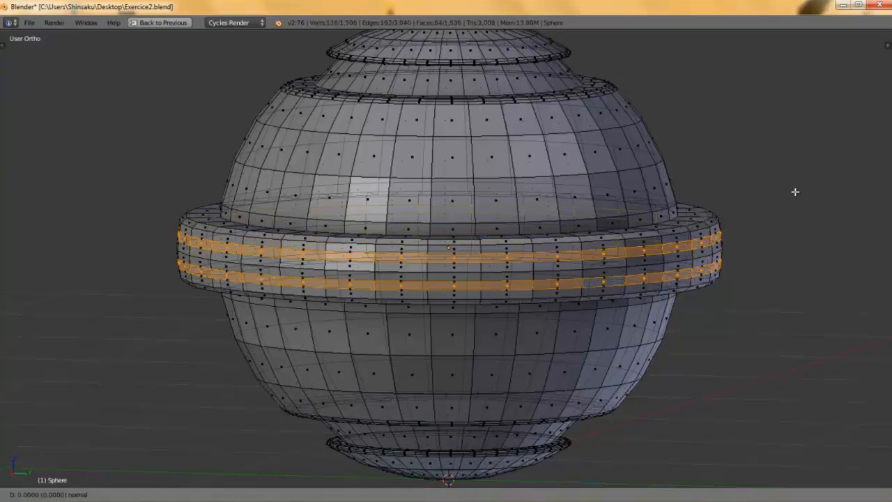
{"action": "right_click", "coordinate": [796, 191]}
{"action": "key", "text": "s"}
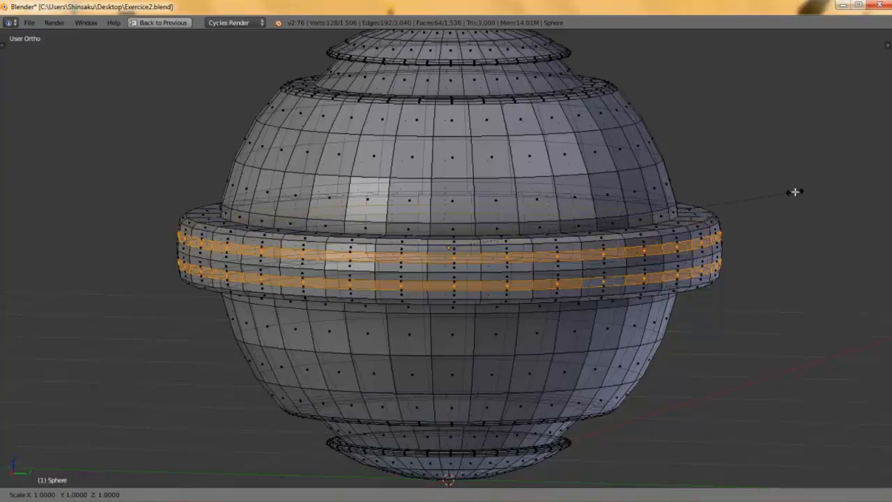
{"action": "key", "text": "shift+z"}
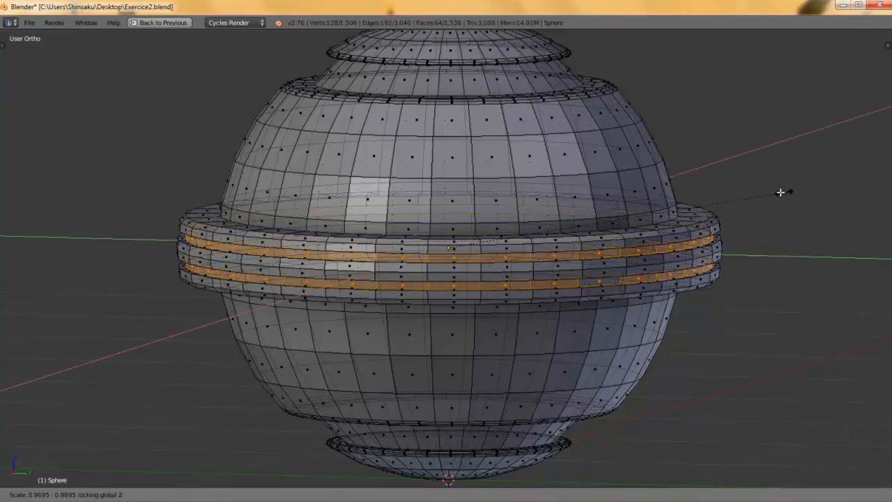
{"action": "left_click", "coordinate": [781, 192]}
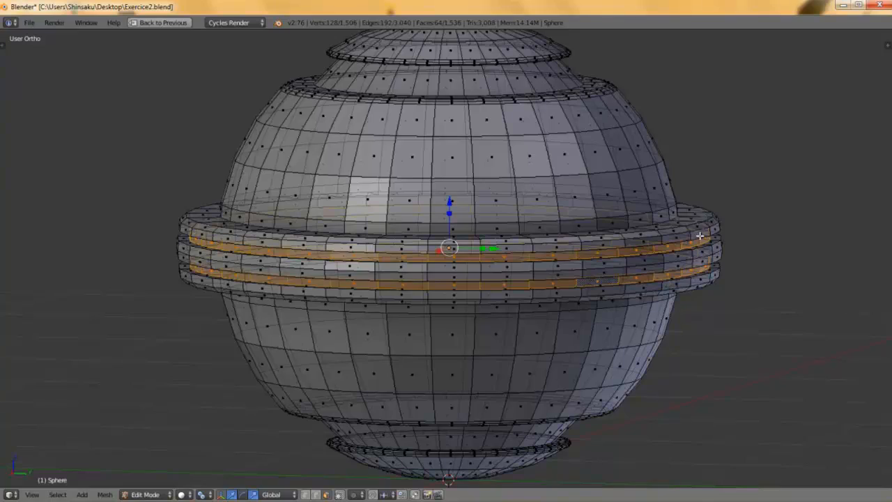
{"action": "scroll", "coordinate": [684, 230], "scroll_direction": "down", "scroll_amount": 2}
{"action": "middle_click_drag", "start_coordinate": [617, 263], "coordinate": [584, 261]}
{"action": "scroll", "coordinate": [586, 258], "scroll_direction": "up", "scroll_amount": 2}
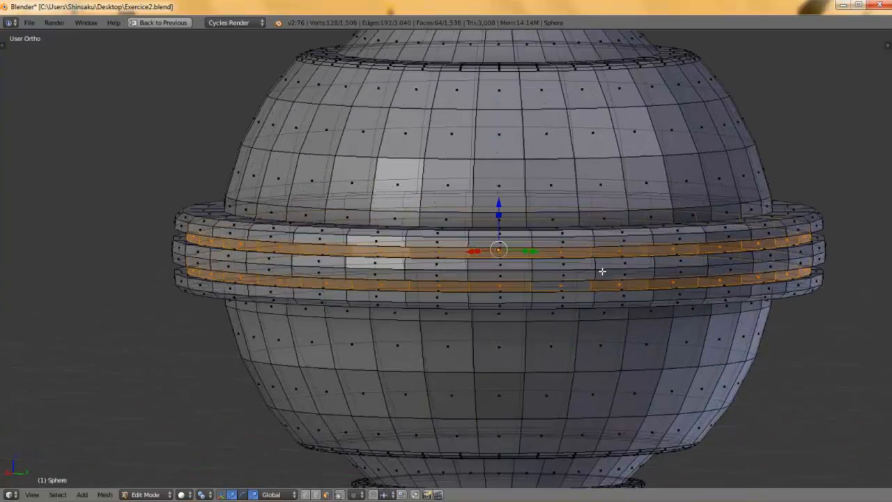
{"action": "scroll", "coordinate": [589, 209], "scroll_direction": "up", "scroll_amount": 1}
{"action": "middle_click_drag", "start_coordinate": [586, 216], "coordinate": [588, 222]}
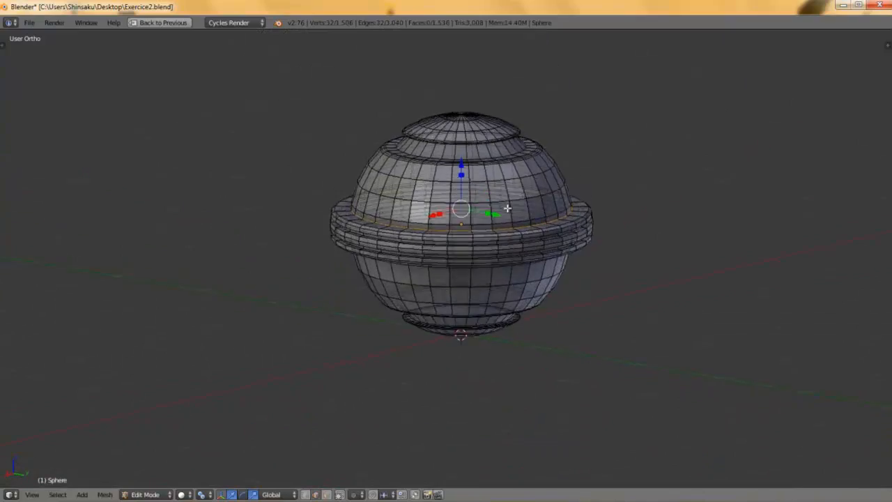
- In front view, select the sphere's bottom pole vertex, grow the selection by one ring and flatten it by scaling to 0 along Z
{"action": "middle_click_drag", "start_coordinate": [508, 207], "coordinate": [572, 193]}
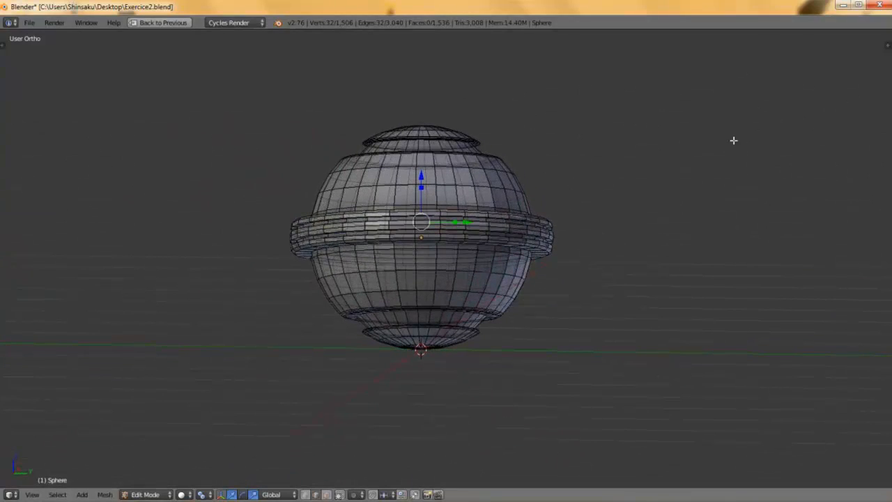
{"action": "key", "text": "KP_1"}
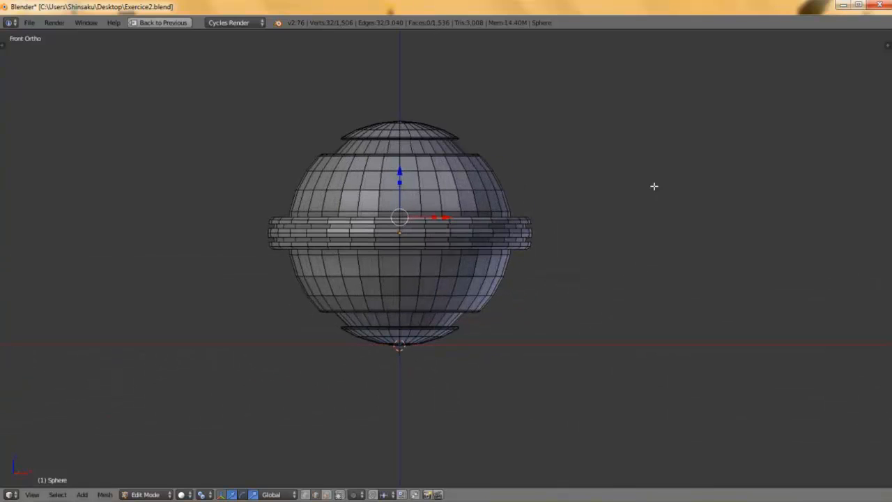
{"action": "scroll", "coordinate": [498, 302], "scroll_direction": "up", "scroll_amount": 2}
{"action": "middle_click_drag", "start_coordinate": [498, 302], "coordinate": [533, 218], "text": "shift"}
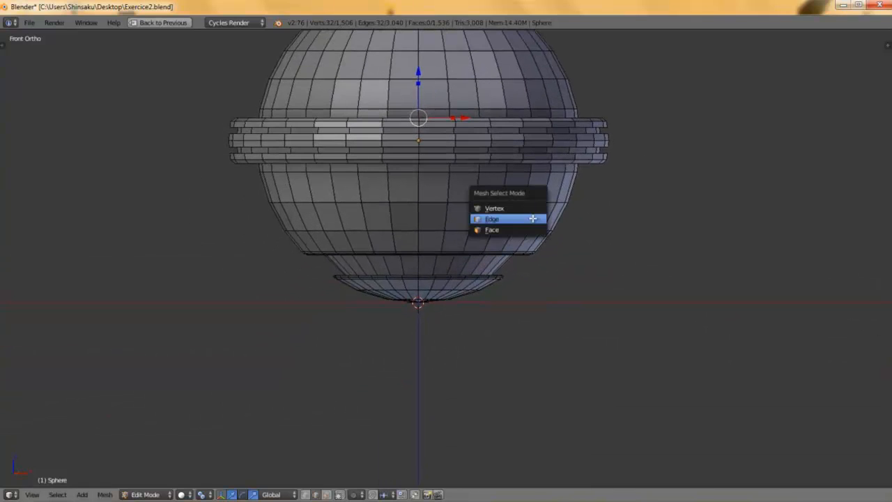
{"action": "left_click", "coordinate": [532, 219]}
{"action": "right_click", "coordinate": [420, 304]}
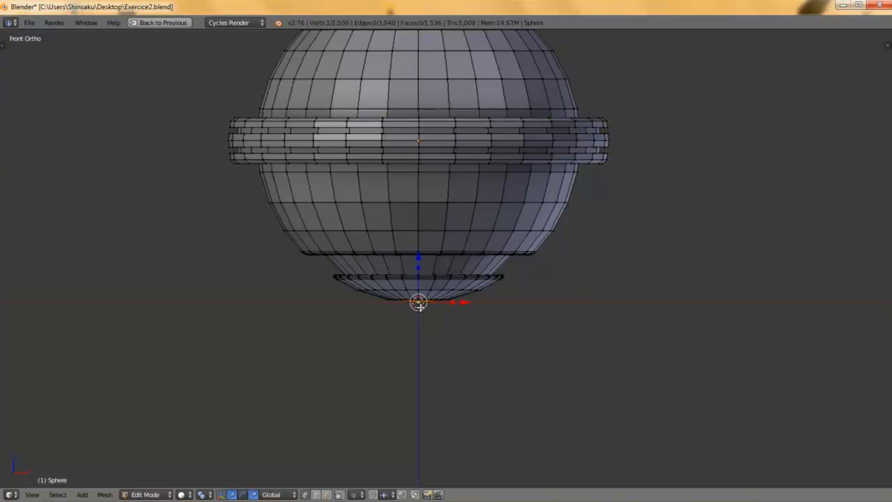
{"action": "scroll", "coordinate": [429, 303], "scroll_direction": "up", "scroll_amount": 4}
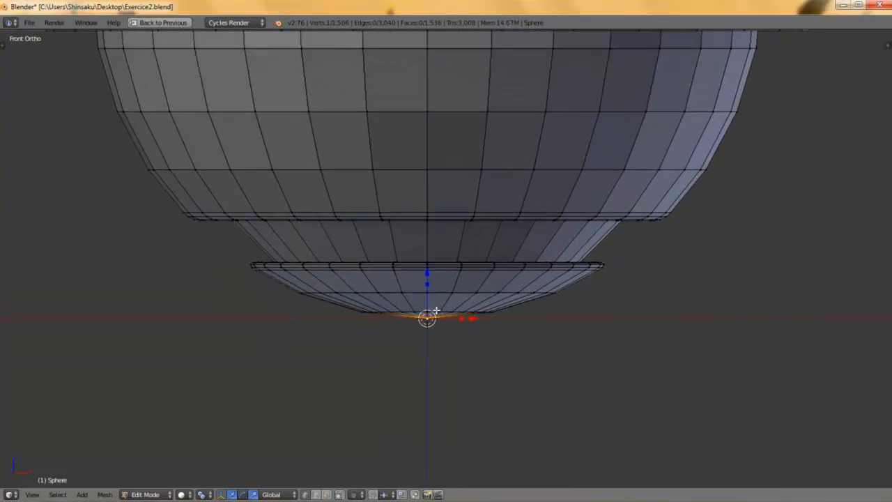
{"action": "key", "text": "ctrl+KP_Add"}
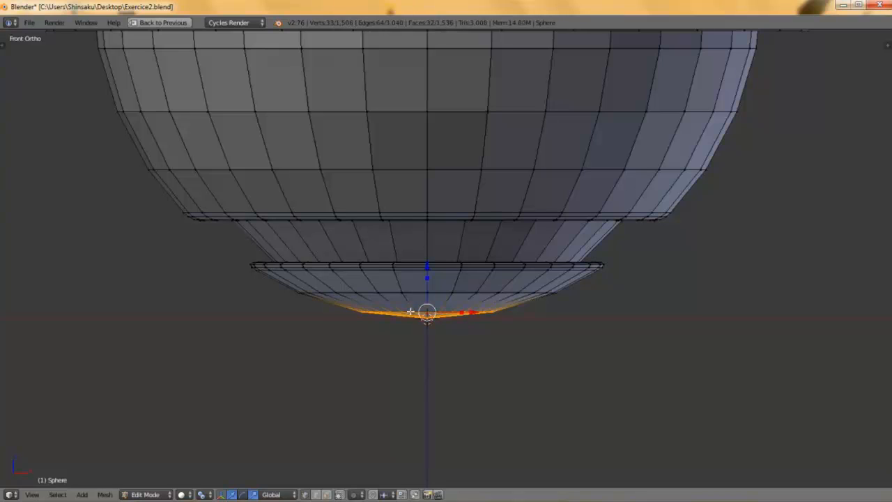
{"action": "type", "text": "s"}
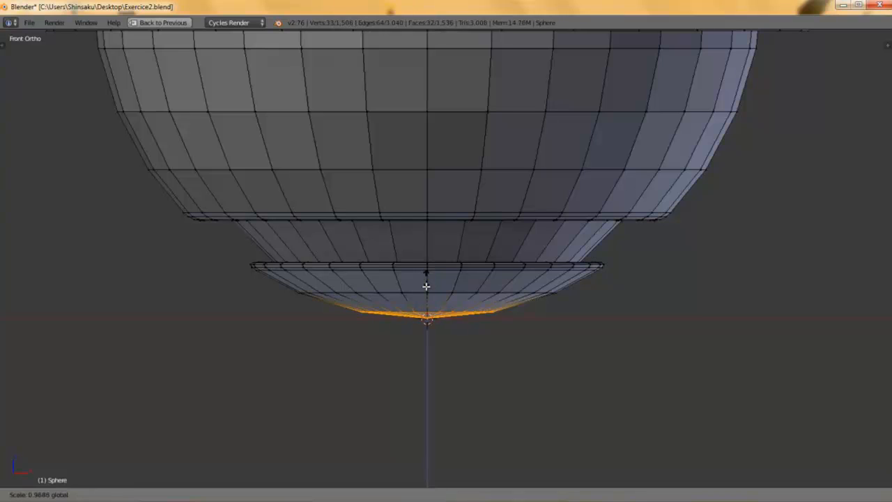
{"action": "type", "text": "0"}
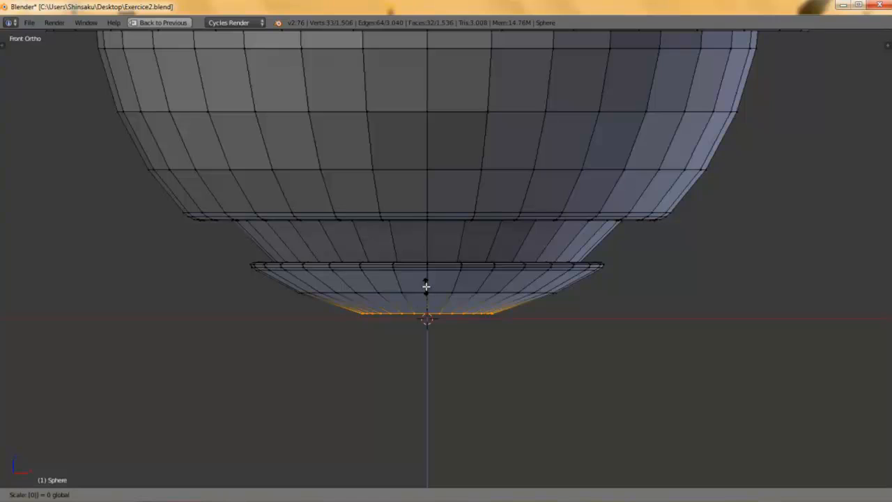
{"action": "key", "text": "Return"}
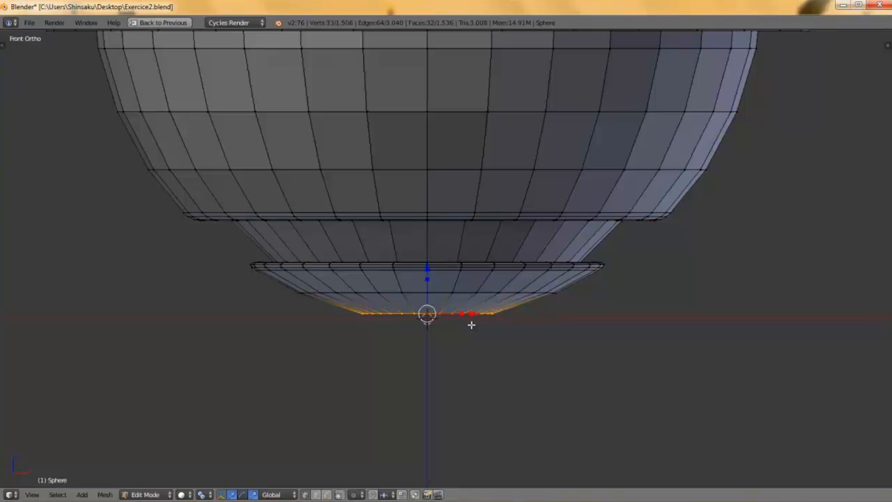
- Scale the flattened bottom disc outward to just inside the rim's width, and widen the edge loop directly above it slightly
{"action": "key", "text": "s"}
{"action": "left_click", "coordinate": [520, 335]}
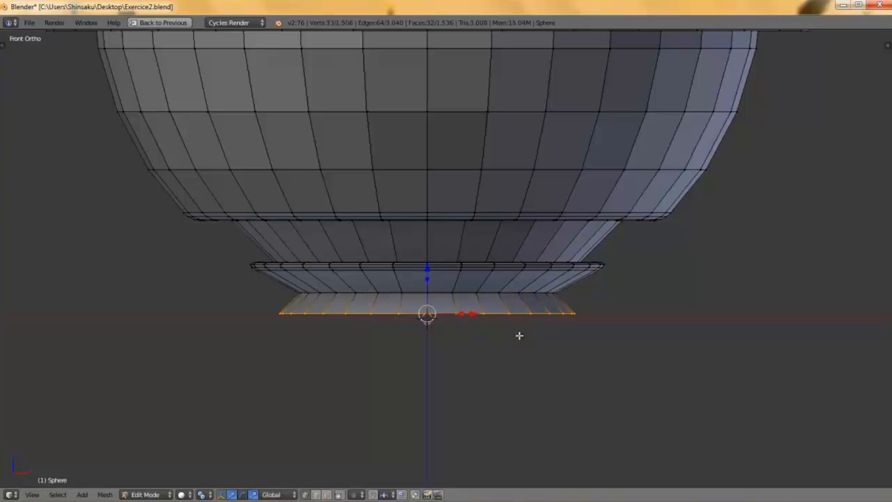
{"action": "right_click", "coordinate": [469, 294], "text": "alt"}
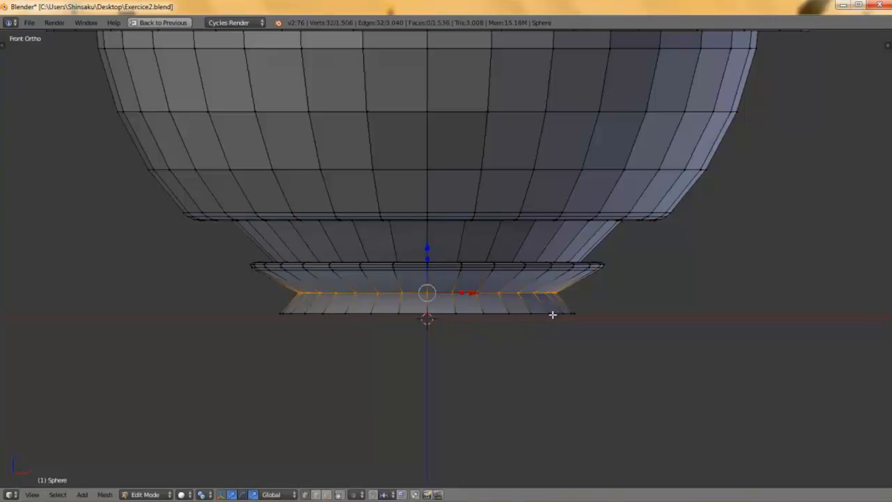
{"action": "key", "text": "s"}
{"action": "left_click", "coordinate": [564, 318]}
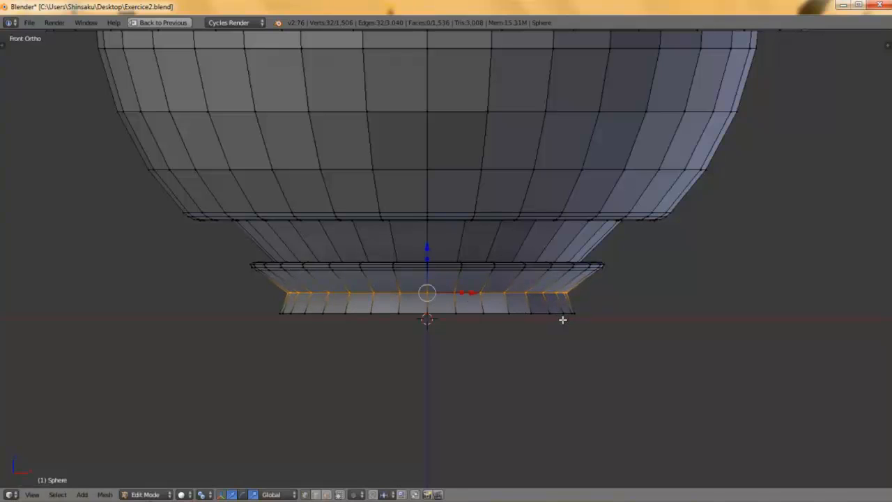
- Select the upper and lower edge loops of the band at the model's base
{"action": "right_click", "coordinate": [513, 313]}
{"action": "right_click", "coordinate": [489, 292], "text": "alt"}
{"action": "right_click", "coordinate": [492, 300], "text": "alt+shift"}
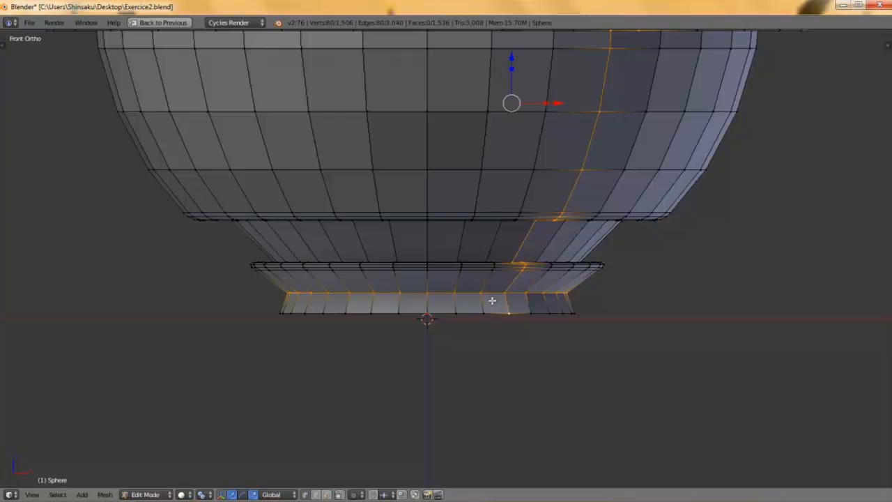
{"action": "right_click", "coordinate": [492, 301], "text": "alt+shift"}
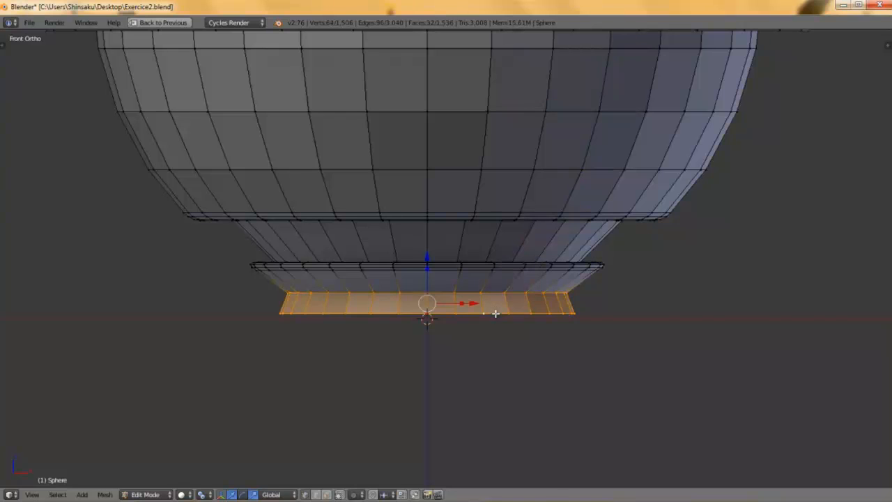
{"action": "right_click", "coordinate": [492, 313], "text": "alt+shift"}
- Try to raise the selected base band toward the rim above without its bottom centre vertex, and undo the move
{"action": "left_click_drag", "start_coordinate": [428, 260], "coordinate": [429, 245]}
{"action": "right_click", "coordinate": [429, 263]}
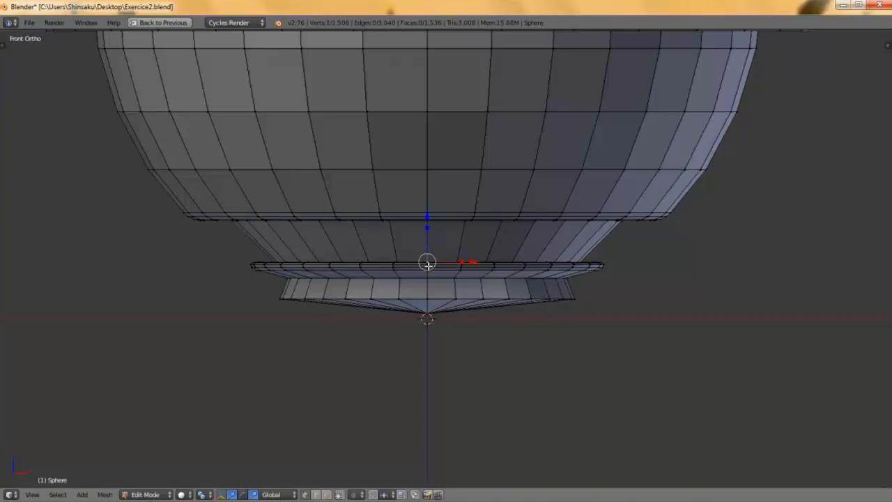
{"action": "key", "text": "ctrl+z"}
{"action": "key", "text": "ctrl+z"}
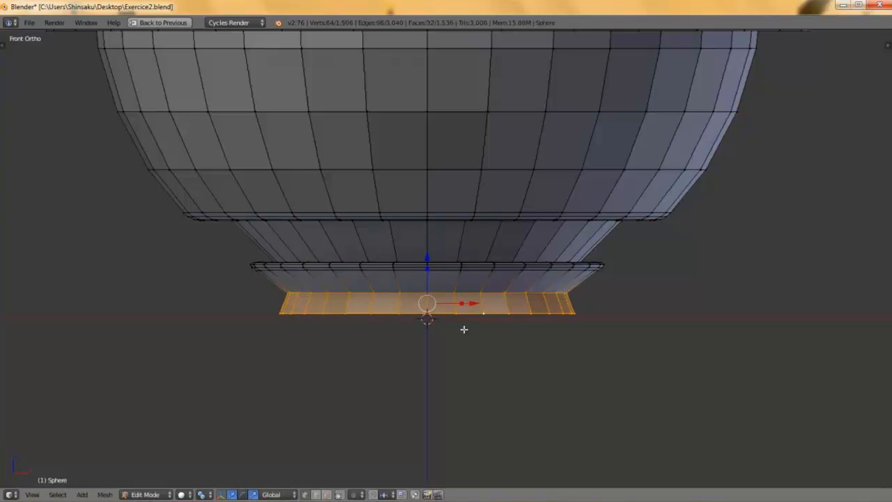
- Add the bottom centre vertex to the selected base band, raise it slightly along Z and scale it outward to about the rim's width
{"action": "middle_click_drag", "start_coordinate": [465, 328], "coordinate": [465, 313]}
{"action": "right_click", "coordinate": [424, 307], "text": "shift"}
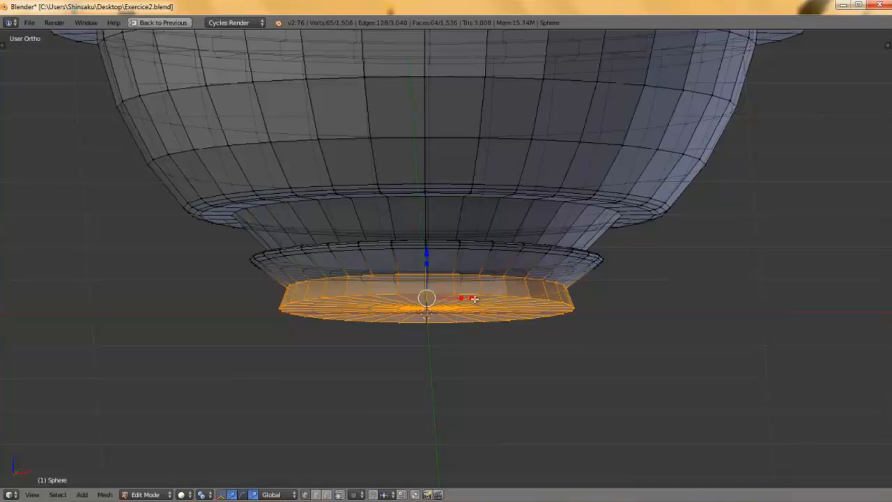
{"action": "key", "text": "KP_1"}
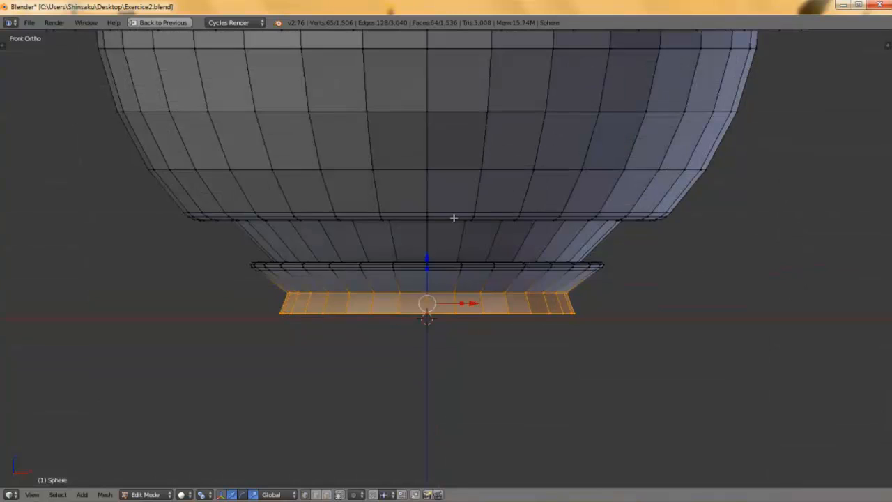
{"action": "key", "text": "g"}
{"action": "key", "text": "z"}
{"action": "left_click", "coordinate": [426, 247]}
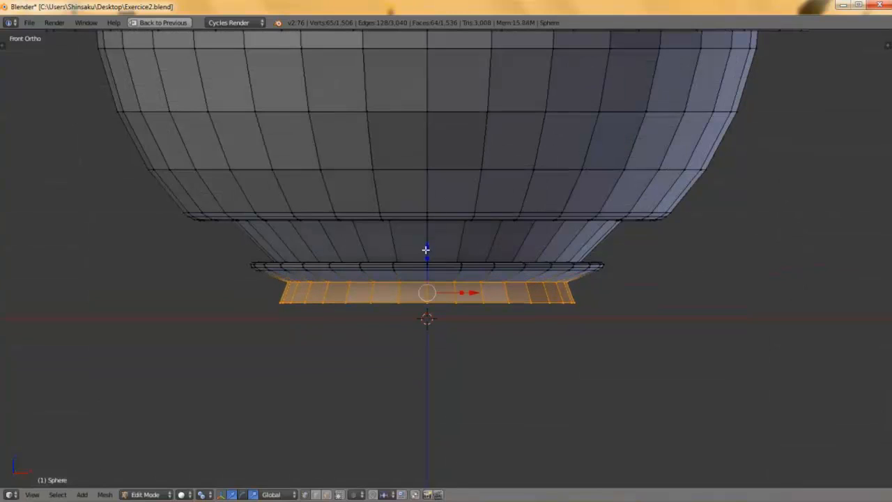
{"action": "key", "text": "s"}
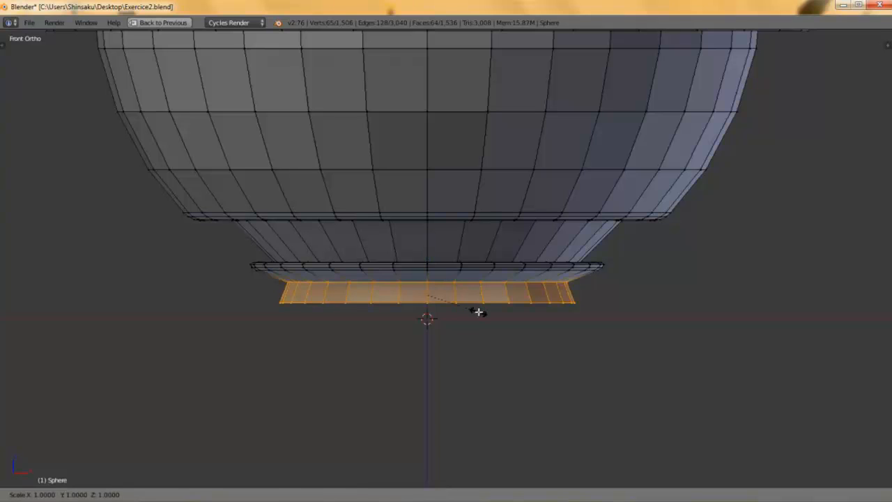
{"action": "left_click", "coordinate": [483, 312]}
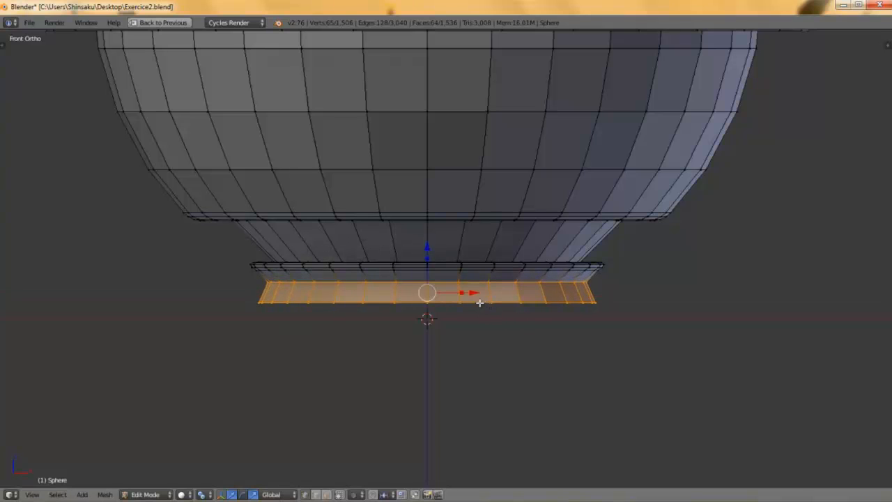
- Select the base's bottom edge loop with its centre vertex and extrude it straight down along Z by about 0.046
{"action": "right_click", "coordinate": [478, 303], "text": "alt"}
{"action": "middle_click_drag", "start_coordinate": [474, 326], "coordinate": [467, 305]}
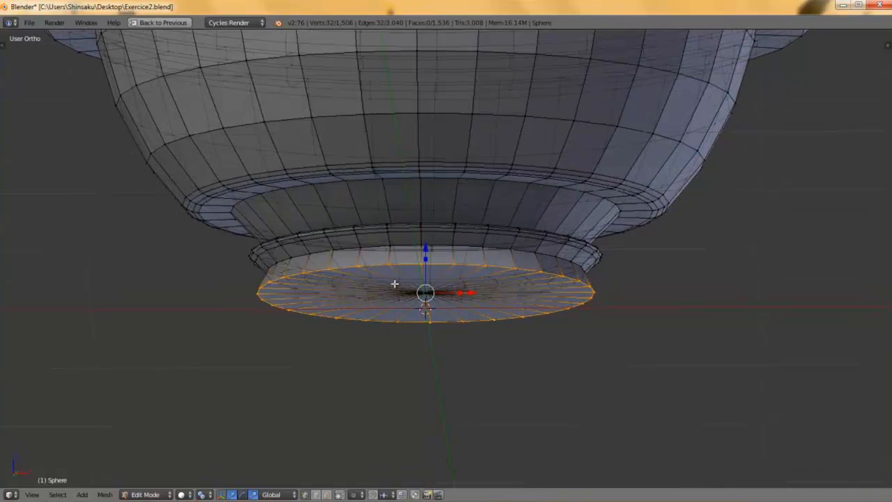
{"action": "right_click", "coordinate": [425, 290], "text": "shift"}
{"action": "middle_click_drag", "start_coordinate": [488, 261], "coordinate": [487, 282]}
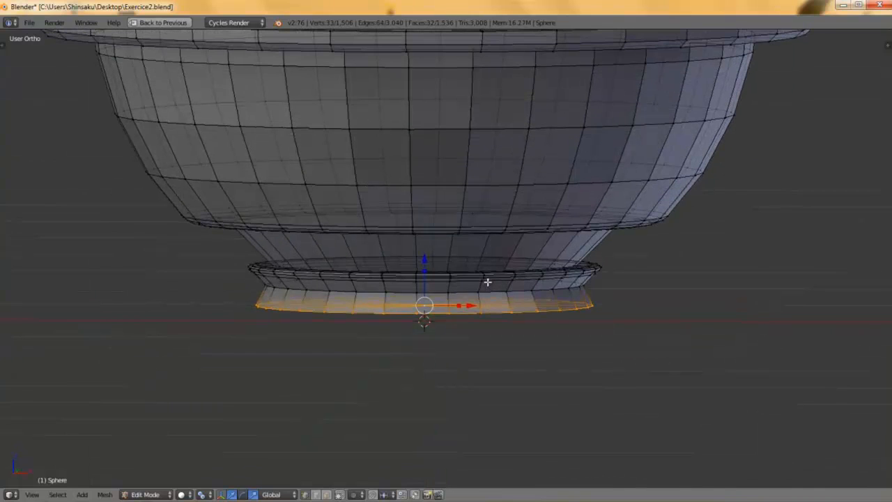
{"action": "key", "text": "KP_1"}
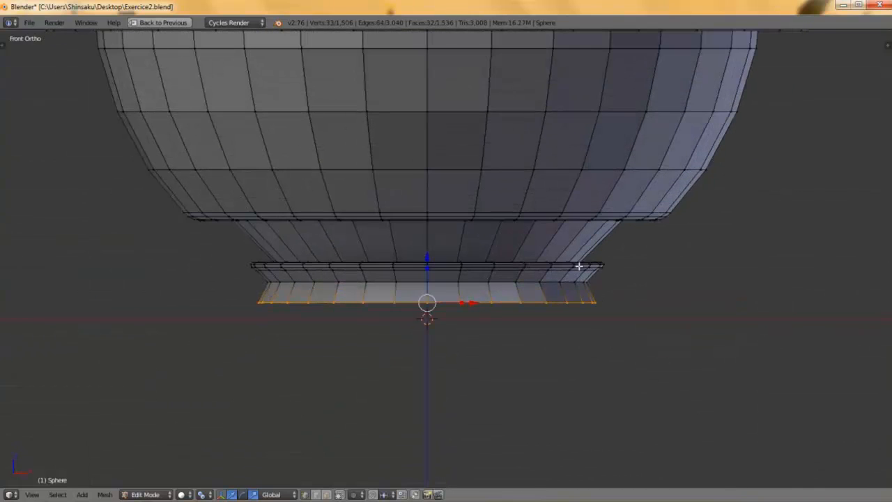
{"action": "key", "text": "e"}
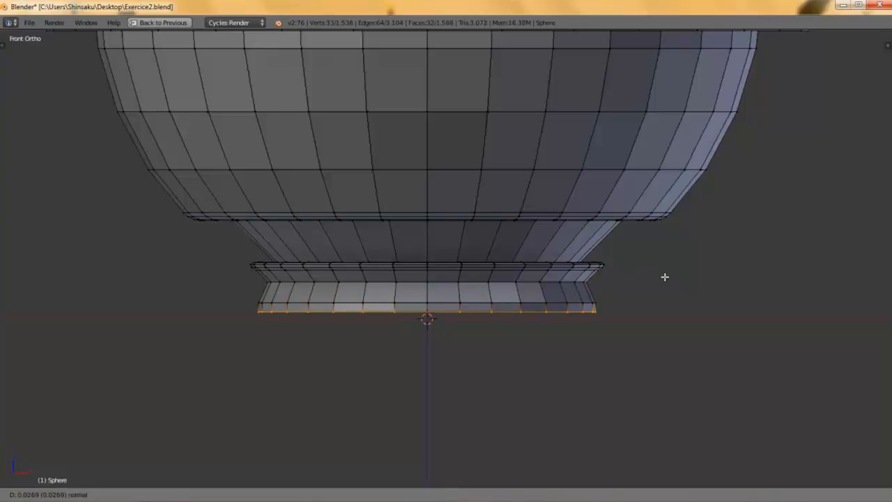
{"action": "key", "text": "z"}
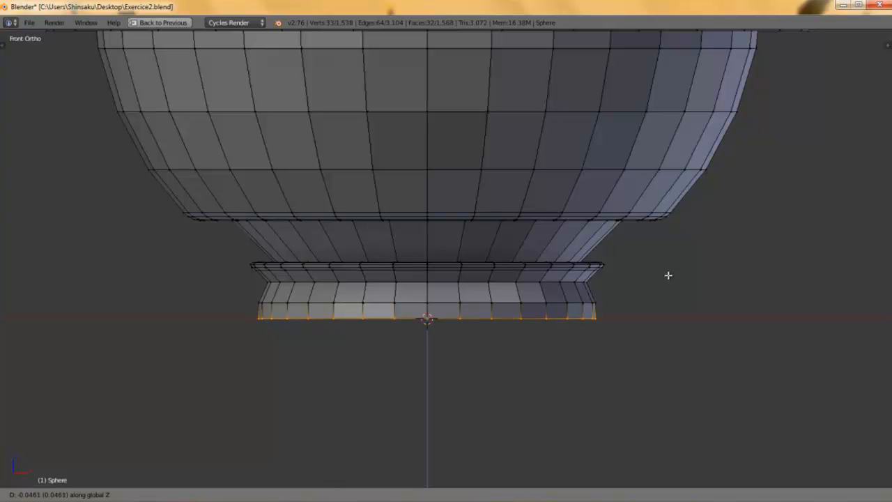
{"action": "left_click", "coordinate": [668, 276]}
- Deselect everything and examine the whole model's silhouette, ring grooves and new base
{"action": "scroll", "coordinate": [607, 285], "scroll_direction": "down", "scroll_amount": 8}
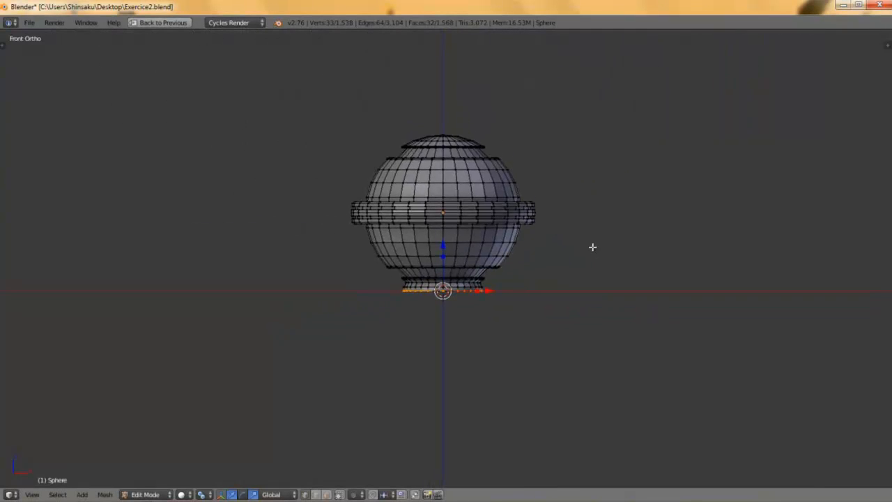
{"action": "scroll", "coordinate": [600, 237], "scroll_direction": "up", "scroll_amount": 3}
{"action": "middle_click_drag", "start_coordinate": [607, 230], "coordinate": [579, 216]}
{"action": "key", "text": "a"}
{"action": "scroll", "coordinate": [622, 214], "scroll_direction": "up", "scroll_amount": 2}
{"action": "scroll", "coordinate": [575, 226], "scroll_direction": "down", "scroll_amount": 2}
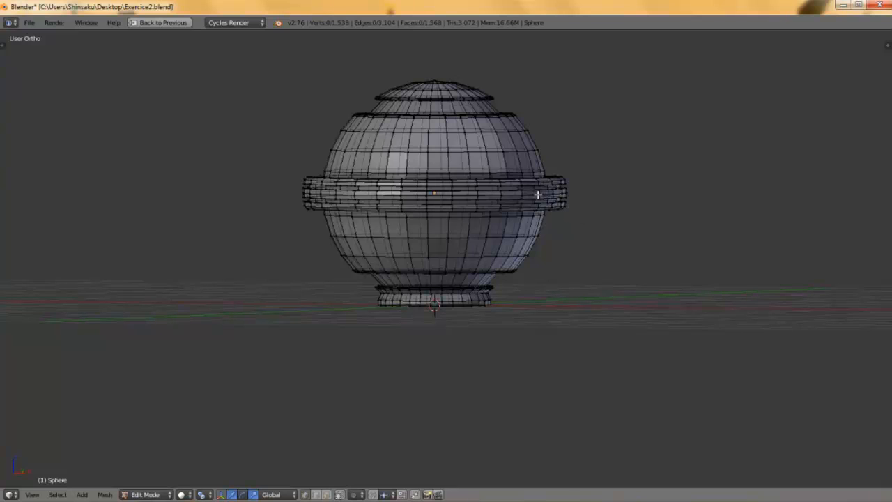
{"action": "scroll", "coordinate": [523, 210], "scroll_direction": "up", "scroll_amount": 2}
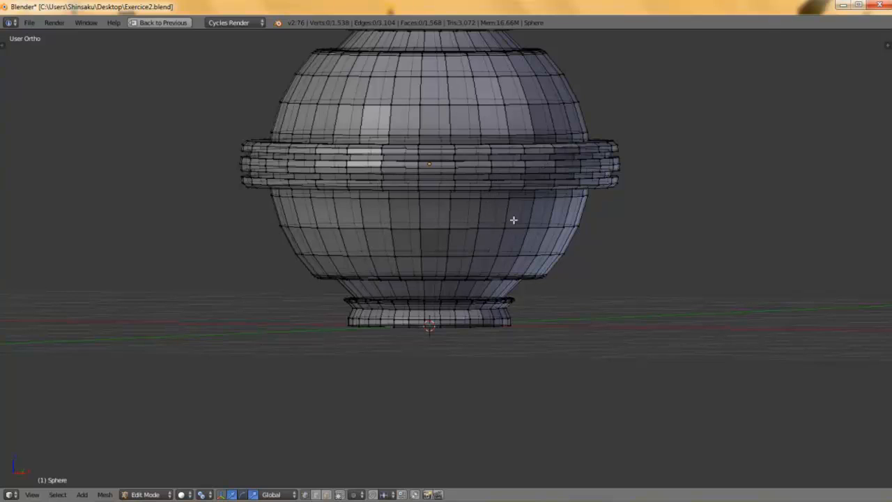
- Switch to Object Mode and examine the whole sphere model's ring, lid and base from above
{"action": "middle_click_drag", "start_coordinate": [452, 213], "coordinate": [483, 262]}
{"action": "key", "text": "Tab"}
{"action": "scroll", "coordinate": [405, 237], "scroll_direction": "down", "scroll_amount": 4}
{"action": "scroll", "coordinate": [478, 245], "scroll_direction": "up", "scroll_amount": 2}
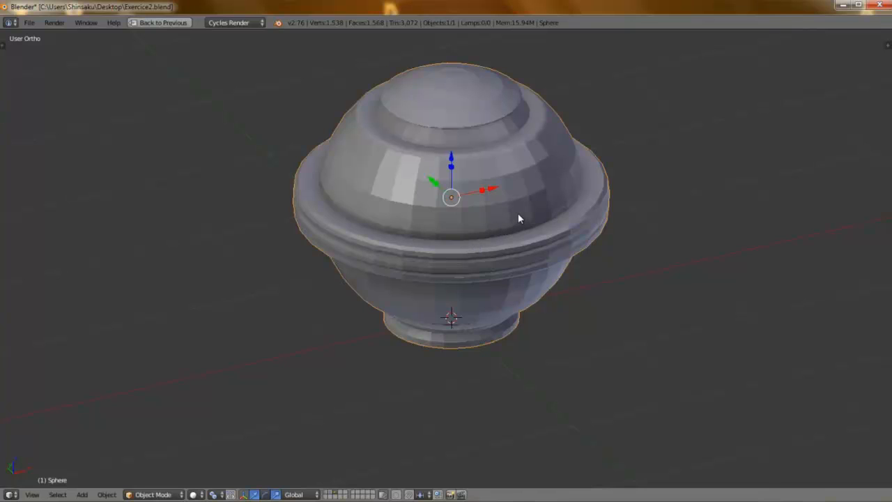
{"action": "middle_click_drag", "start_coordinate": [518, 217], "coordinate": [497, 217]}
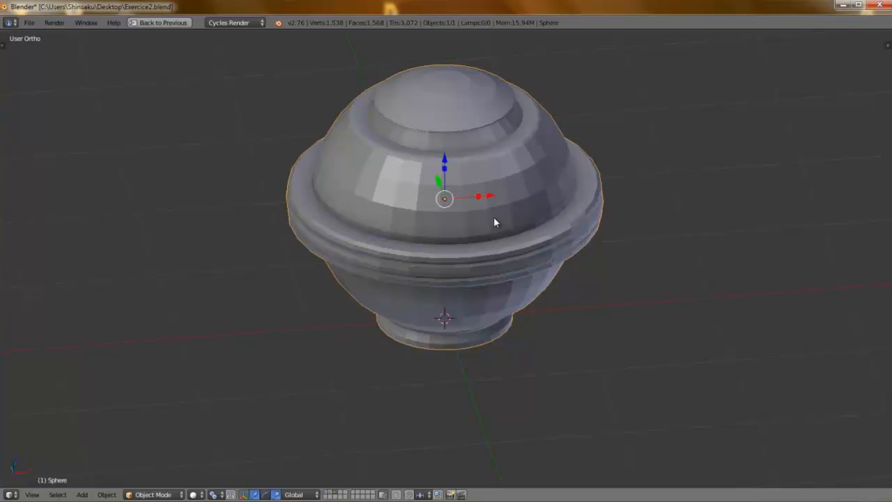
- Add a cube to the sphere's mesh in Edit Mode and delete its vertices
{"action": "key", "text": "Tab"}
{"action": "left_click", "coordinate": [576, 217]}
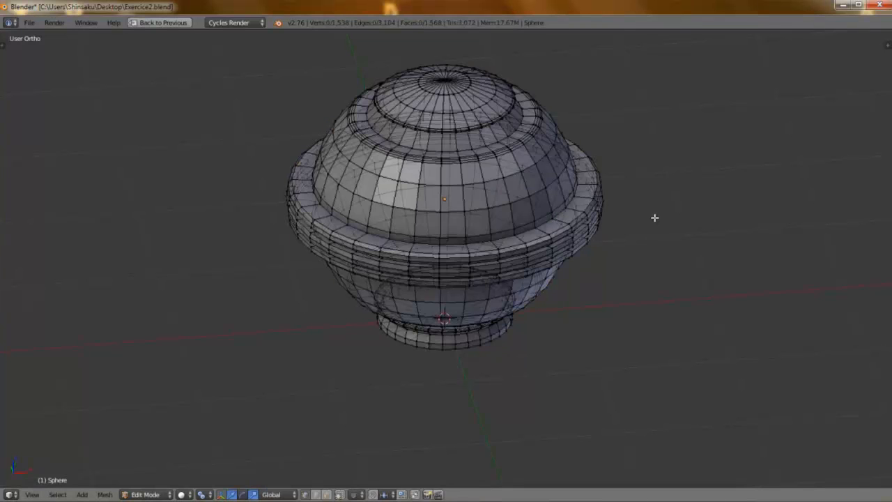
{"action": "key", "text": "shift+a"}
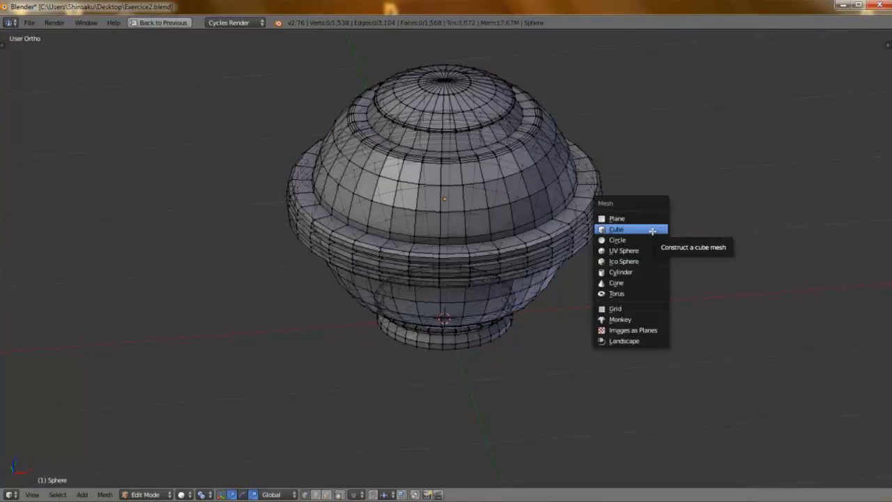
{"action": "left_click", "coordinate": [652, 231]}
{"action": "key", "text": "x"}
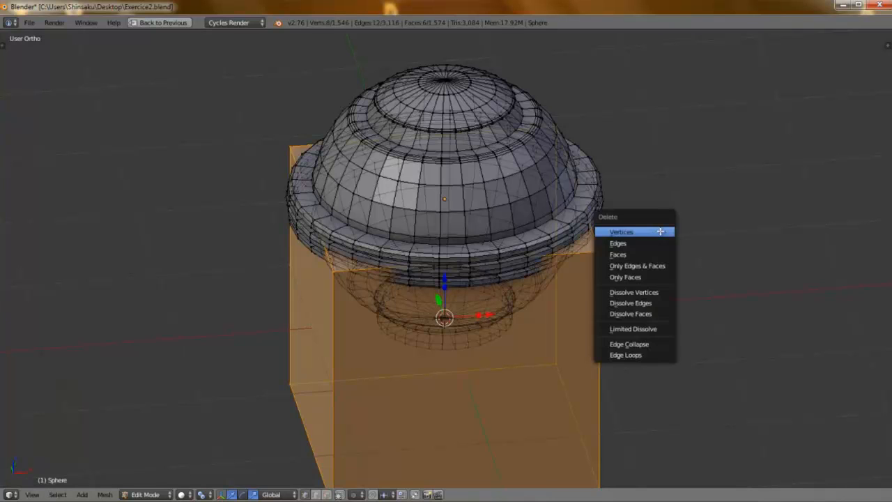
{"action": "left_click", "coordinate": [660, 230]}
- Select the entire mesh and snap the 3D cursor to the selection
{"action": "key", "text": "KP_1"}
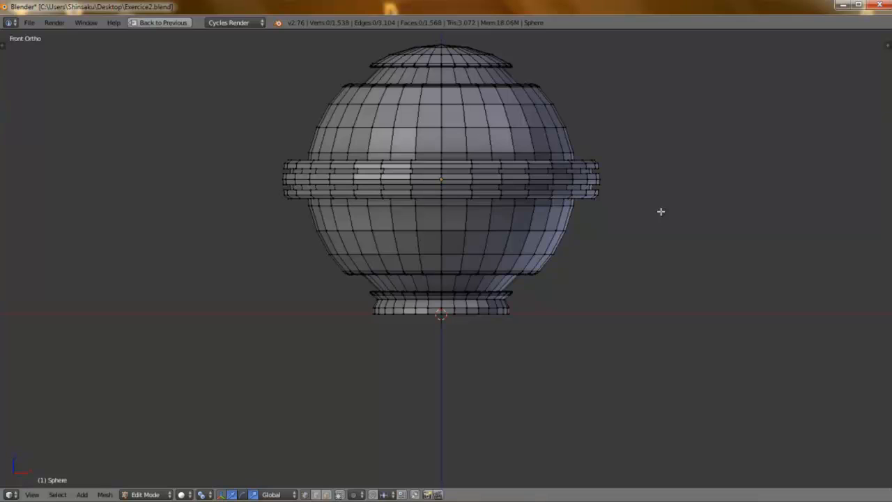
{"action": "key", "text": "shift+s"}
{"action": "key", "text": "a"}
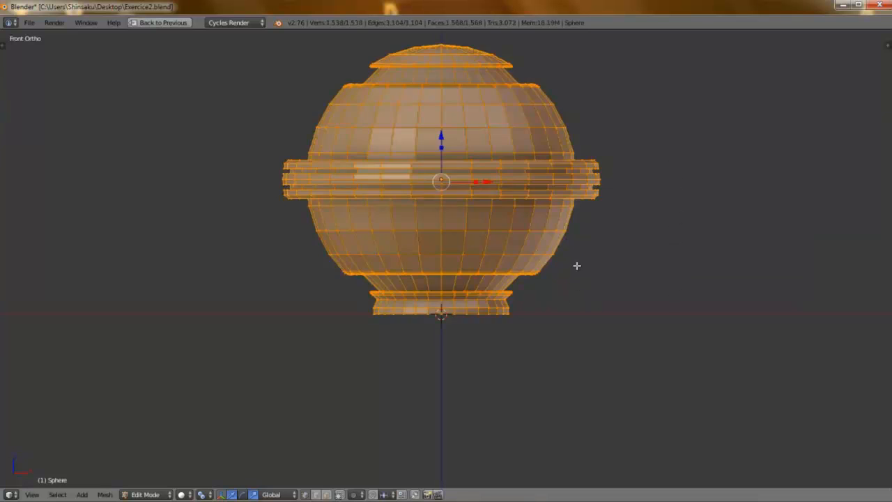
{"action": "key", "text": "a"}
{"action": "key", "text": "a"}
{"action": "key", "text": "shift+s"}
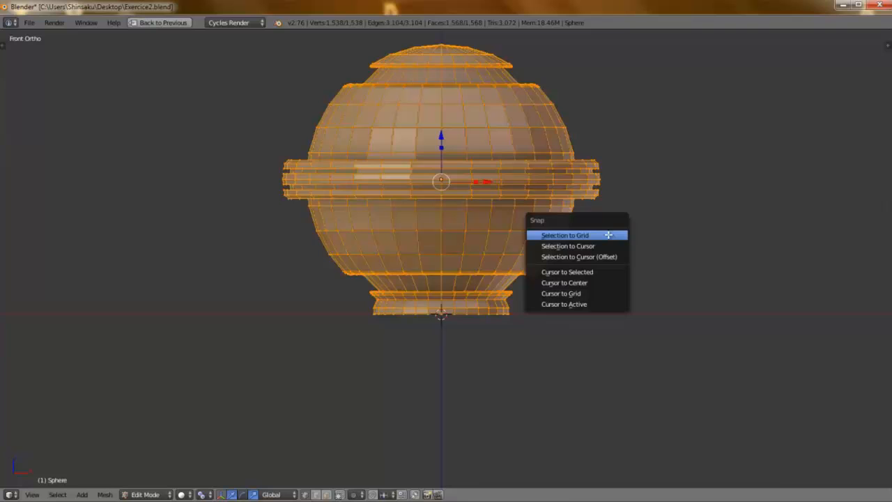
{"action": "left_click", "coordinate": [601, 272]}
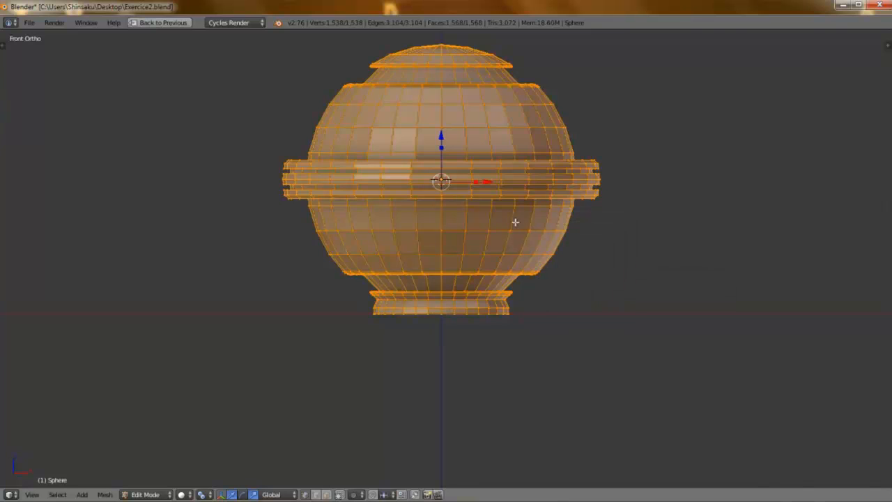
{"action": "middle_click_drag", "start_coordinate": [470, 197], "coordinate": [451, 241]}
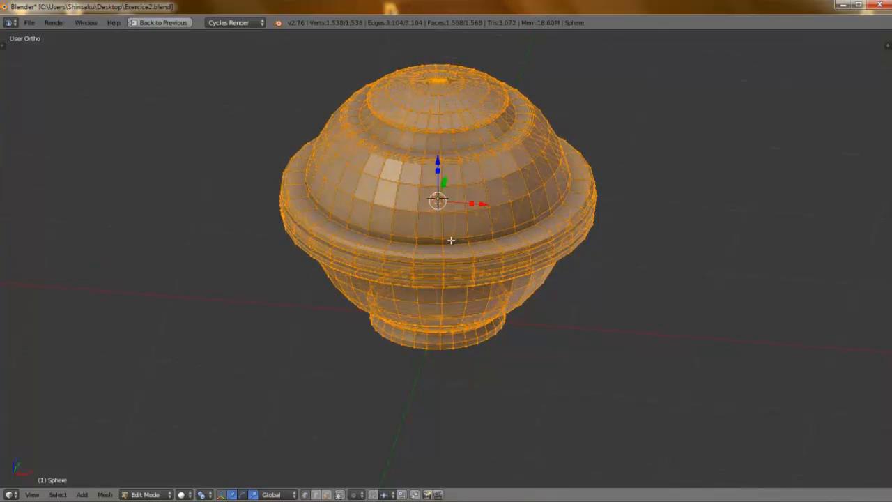
{"action": "key", "text": "KP_1"}
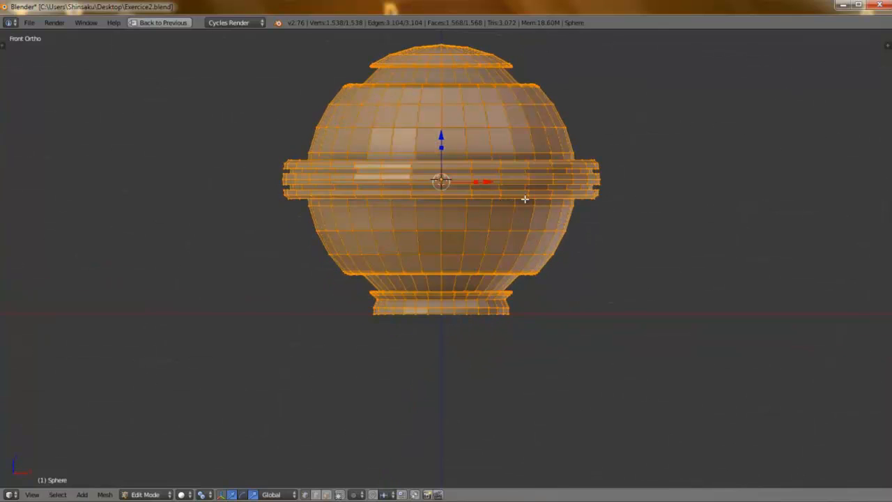
- Add a cylinder to the mesh at the 3D cursor and flatten it along Z to the height of the middle ring
{"action": "key", "text": "shift+a"}
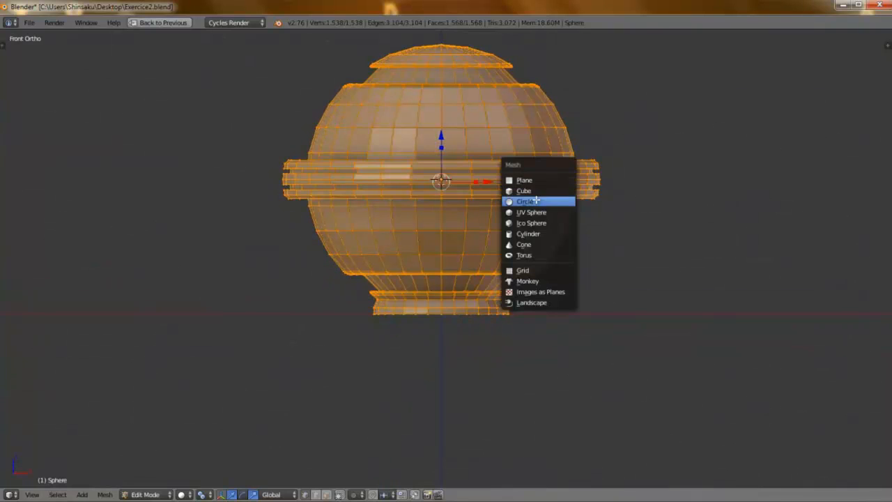
{"action": "left_click", "coordinate": [544, 235]}
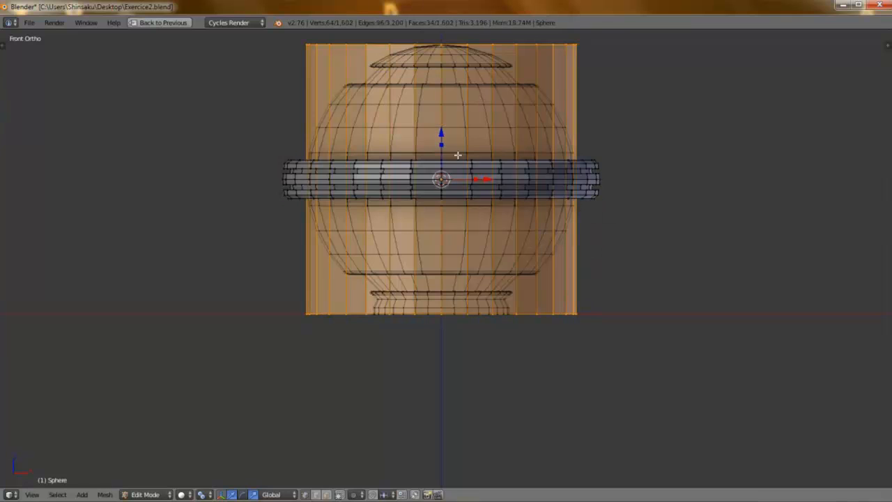
{"action": "key", "text": "s"}
{"action": "key", "text": "z"}
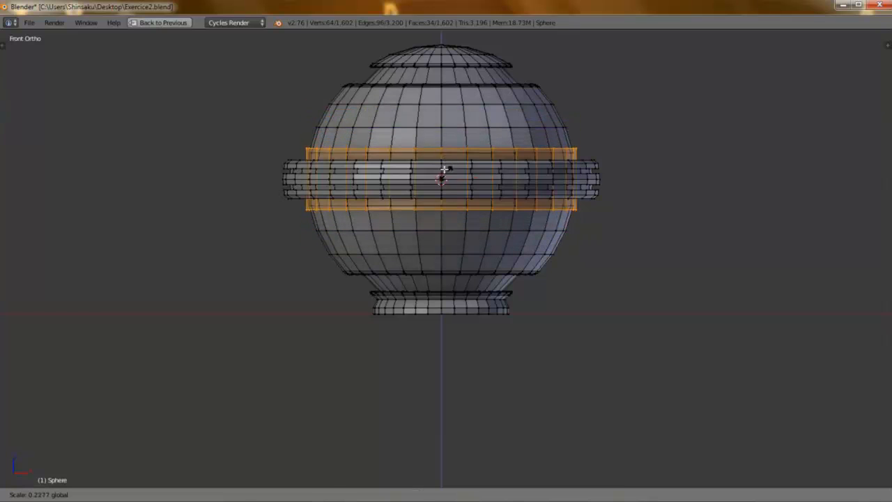
{"action": "left_click", "coordinate": [444, 171]}
{"action": "key", "text": "s"}
{"action": "key", "text": "z"}
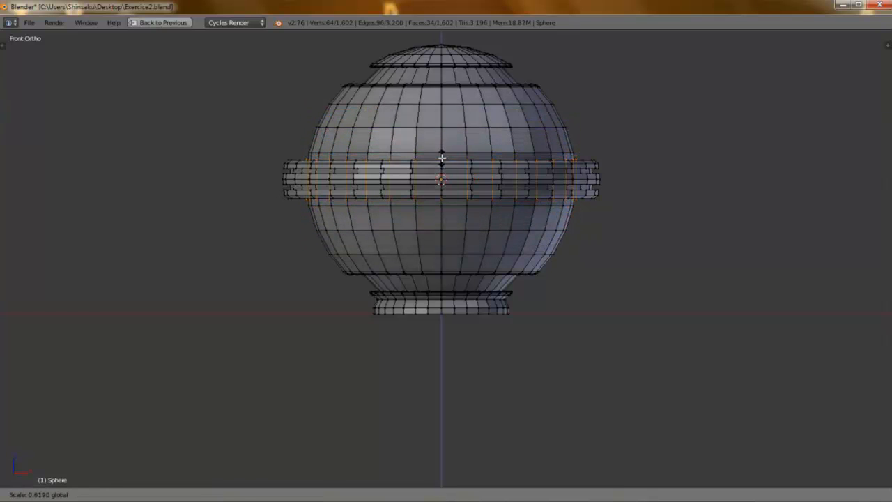
{"action": "left_click", "coordinate": [443, 156]}
- Scale the flattened cylinder outward with Z locked to the ring's outer width and inspect it in Object Mode
{"action": "key", "text": "s"}
{"action": "key", "text": "shift+z"}
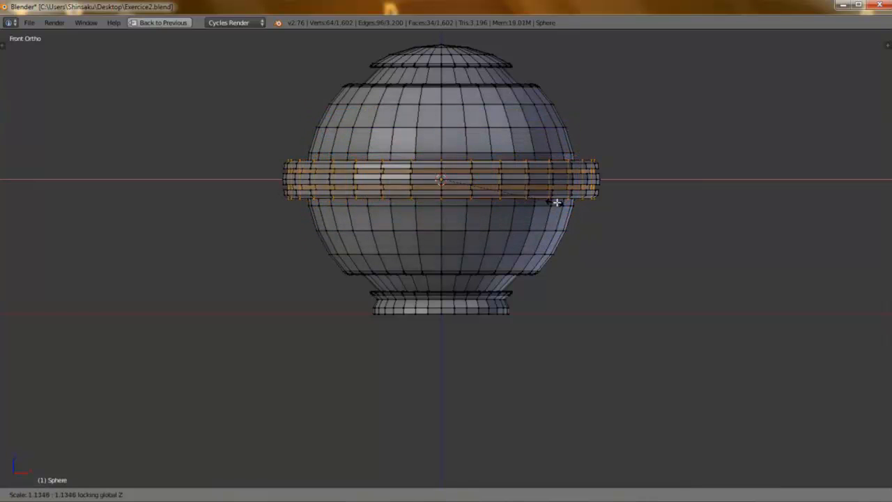
{"action": "left_click", "coordinate": [559, 206]}
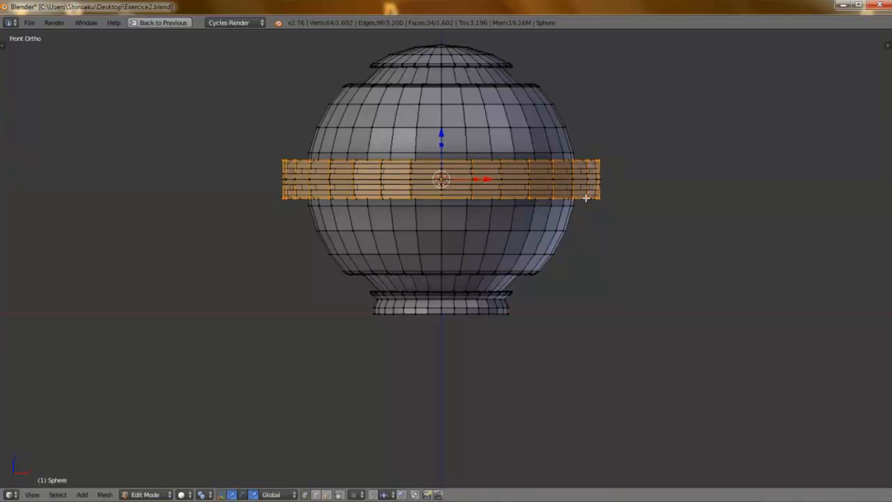
{"action": "key", "text": "Tab"}
{"action": "middle_click_drag", "start_coordinate": [532, 203], "coordinate": [507, 227]}
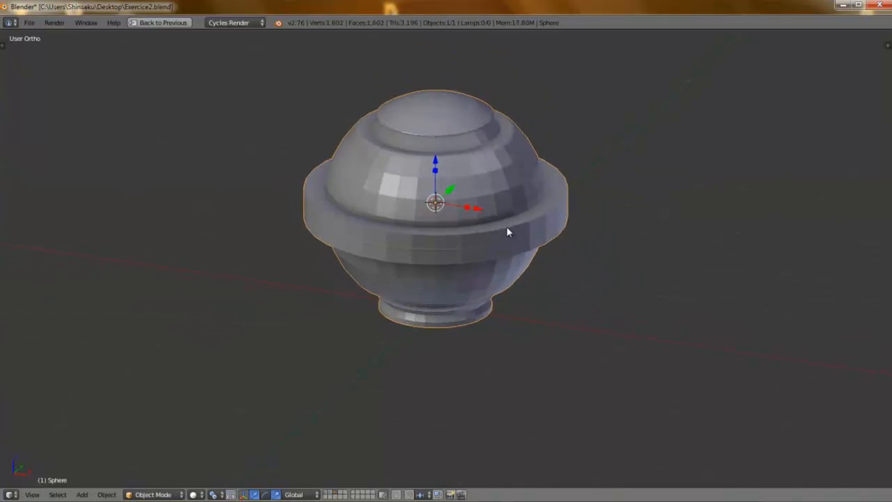
{"action": "scroll", "coordinate": [546, 206], "scroll_direction": "up", "scroll_amount": 1}
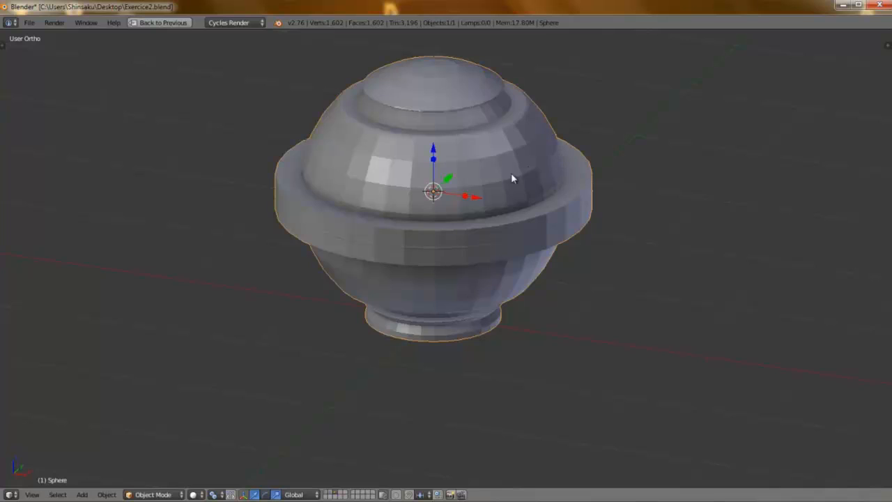
- Return to Edit Mode and delete the vertices of the added cylinder around the ring
{"action": "key", "text": "Tab"}
{"action": "scroll", "coordinate": [572, 193], "scroll_direction": "up", "scroll_amount": 2}
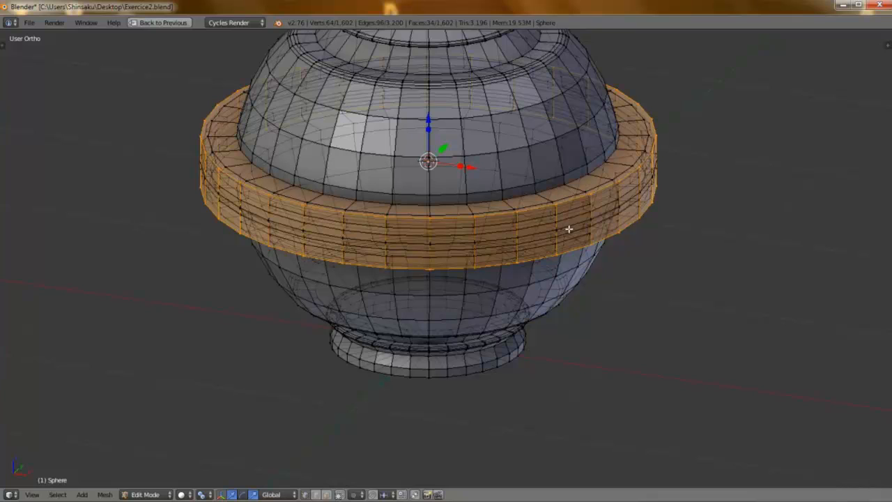
{"action": "key", "text": "x"}
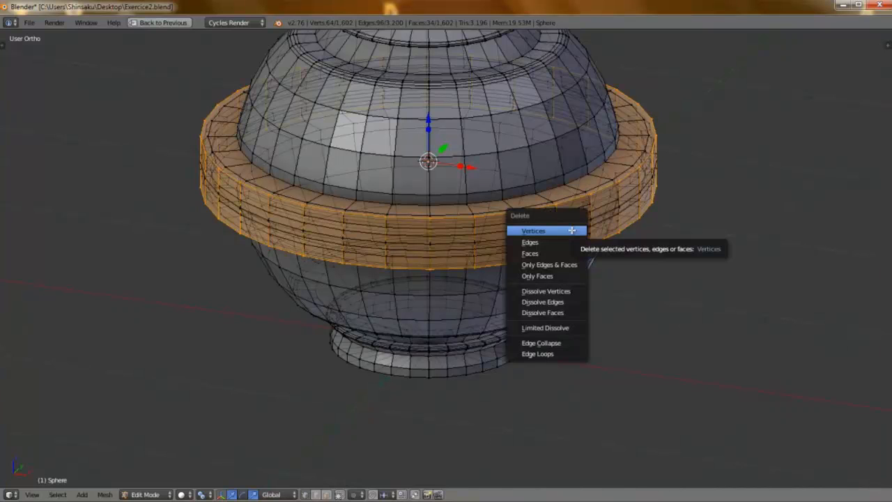
{"action": "left_click", "coordinate": [572, 230]}
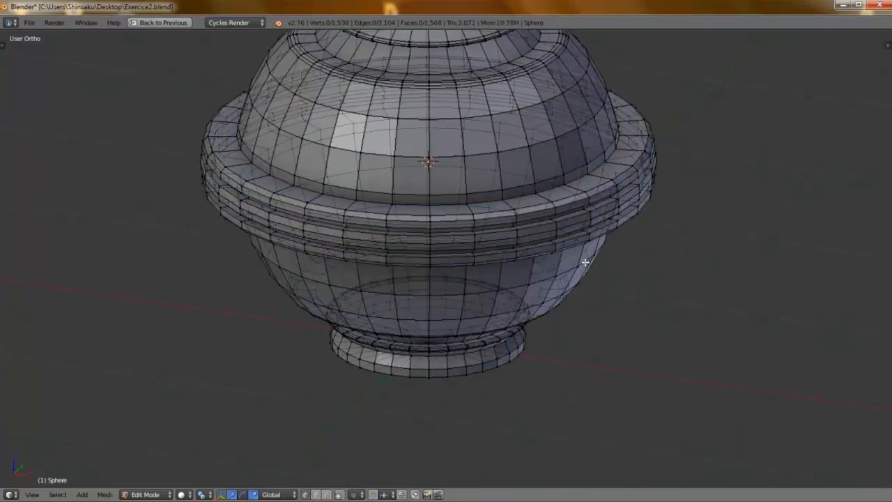
- Leave Edit Mode, show the layer with the cone, cylinder and cube models, and examine all three together
{"action": "scroll", "coordinate": [586, 262], "scroll_direction": "down", "scroll_amount": 1}
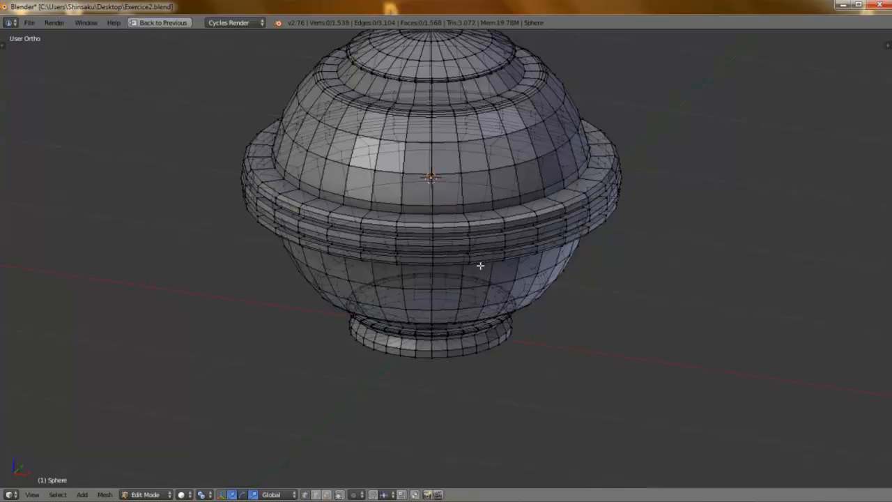
{"action": "scroll", "coordinate": [480, 265], "scroll_direction": "down", "scroll_amount": 3}
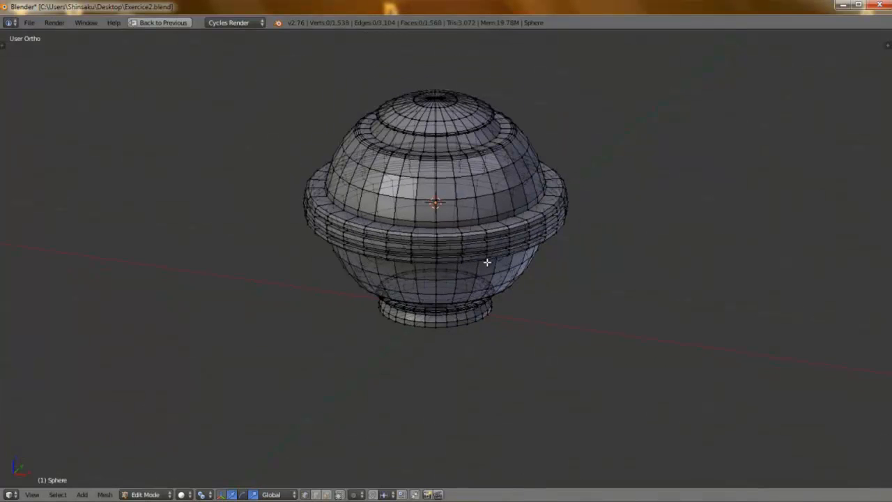
{"action": "key", "text": "Tab"}
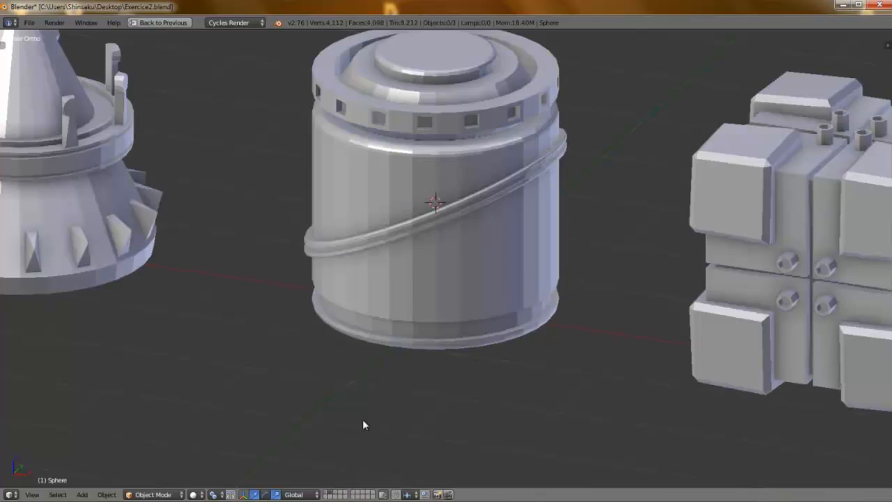
{"action": "scroll", "coordinate": [454, 255], "scroll_direction": "down", "scroll_amount": 2}
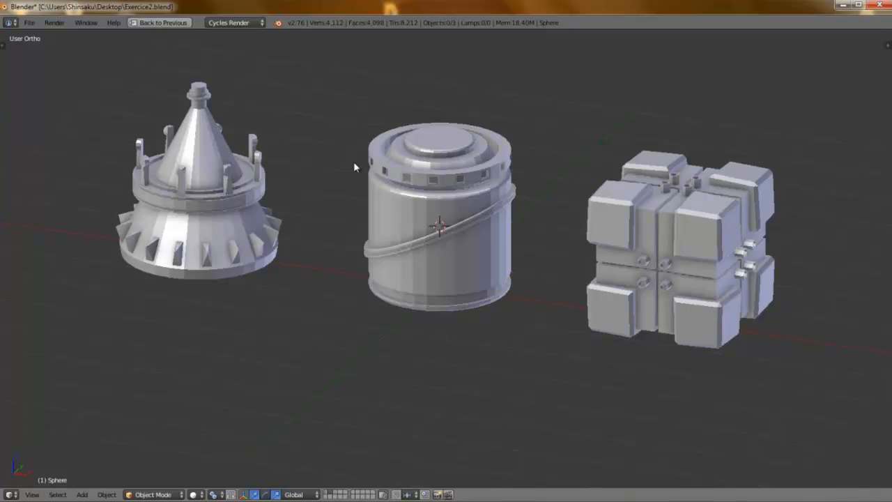
{"action": "scroll", "coordinate": [354, 165], "scroll_direction": "down", "scroll_amount": 3}
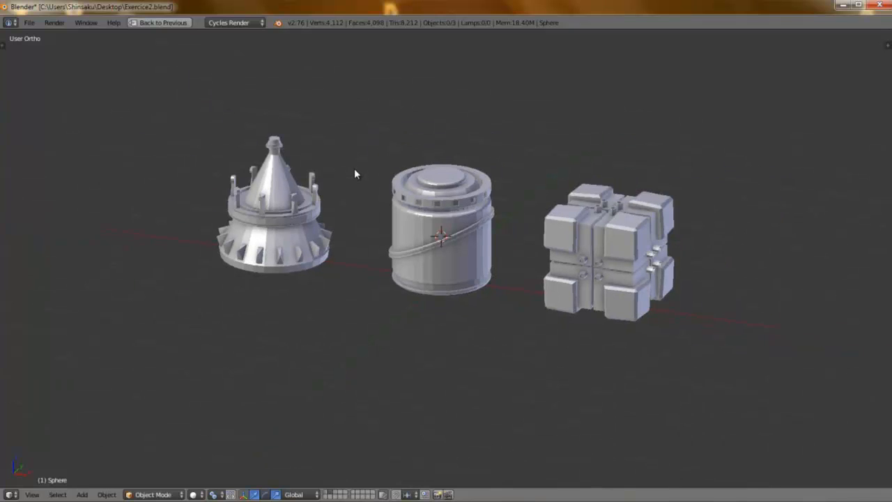
{"action": "scroll", "coordinate": [354, 172], "scroll_direction": "up", "scroll_amount": 1}
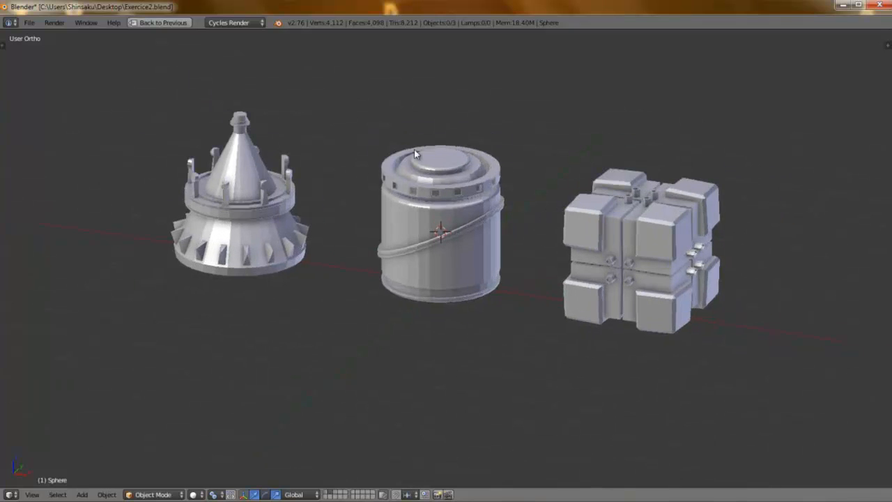
{"action": "middle_click_drag", "start_coordinate": [415, 149], "coordinate": [417, 131]}
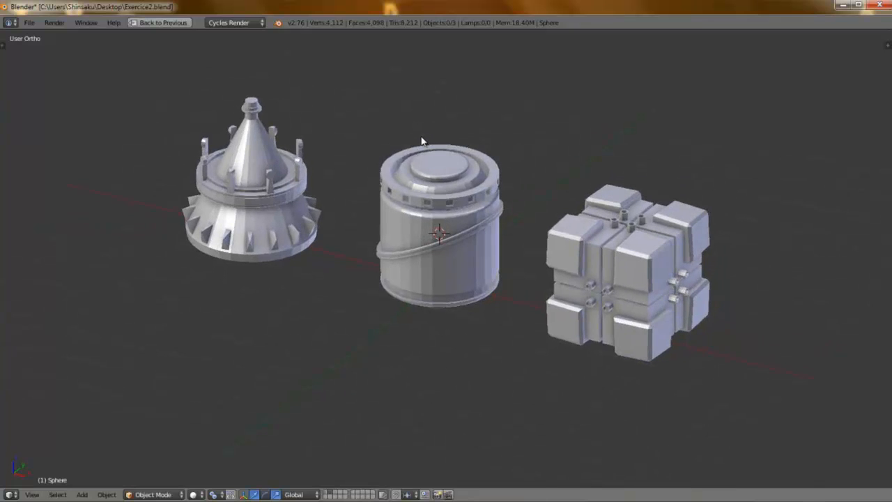